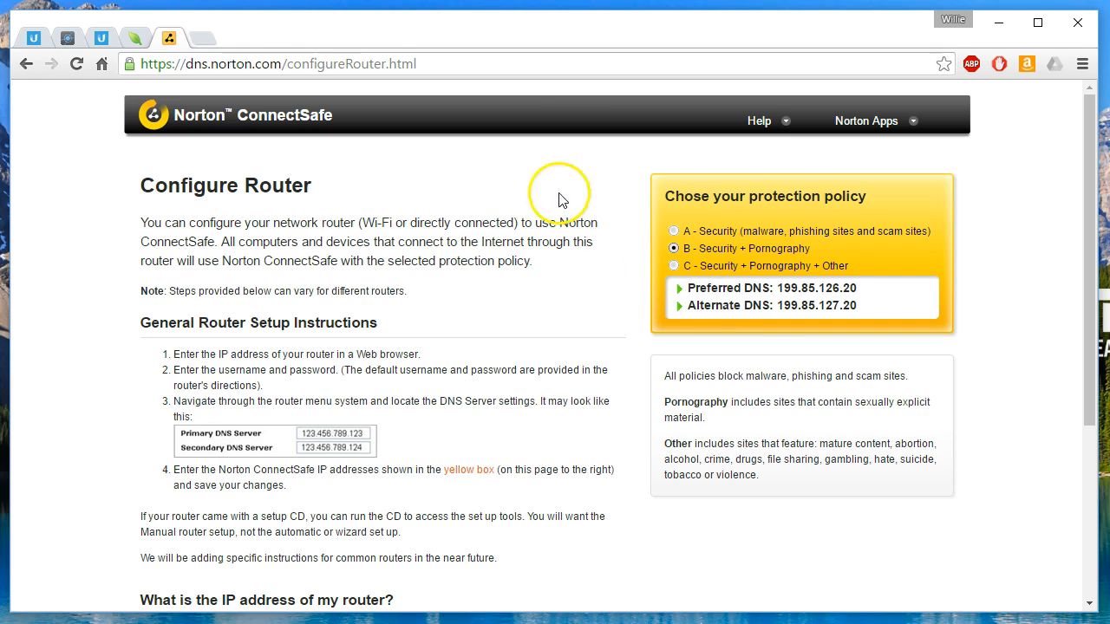
Switch to the EdgeMAX router page and log in with the account username and password.
{"action": "left_click", "coordinate": [73, 40]}
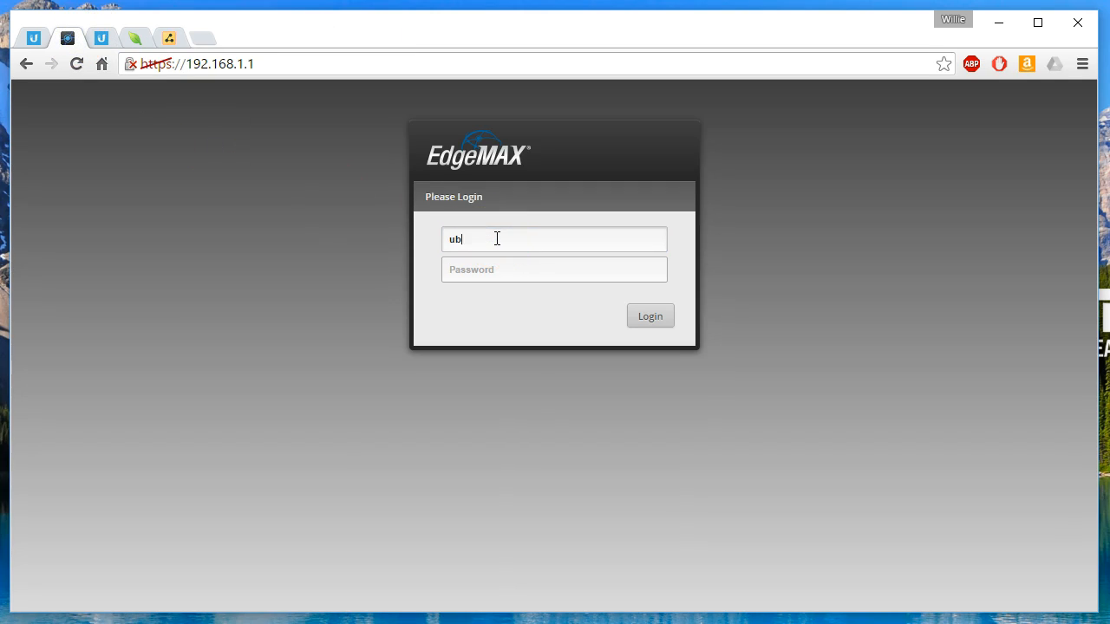
{"action": "type", "text": "ubnt"}
{"action": "key", "text": "Return"}
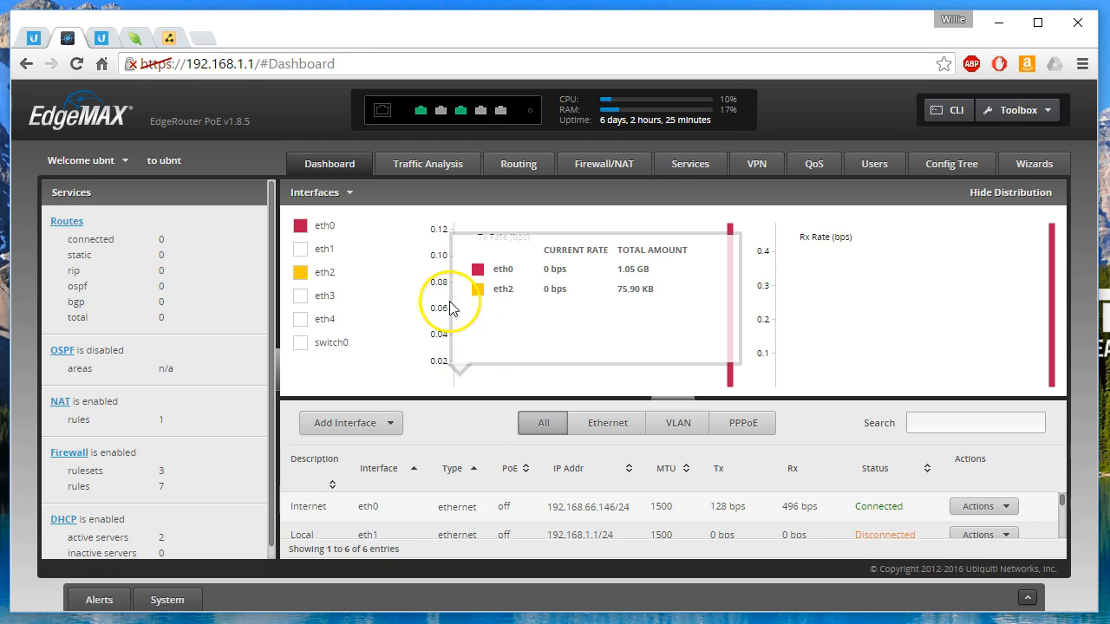
In the router's system settings, enter Norton ConnectSafe's preferred DNS address 199.85.126.20 as the system name server.
{"action": "left_click", "coordinate": [156, 598]}
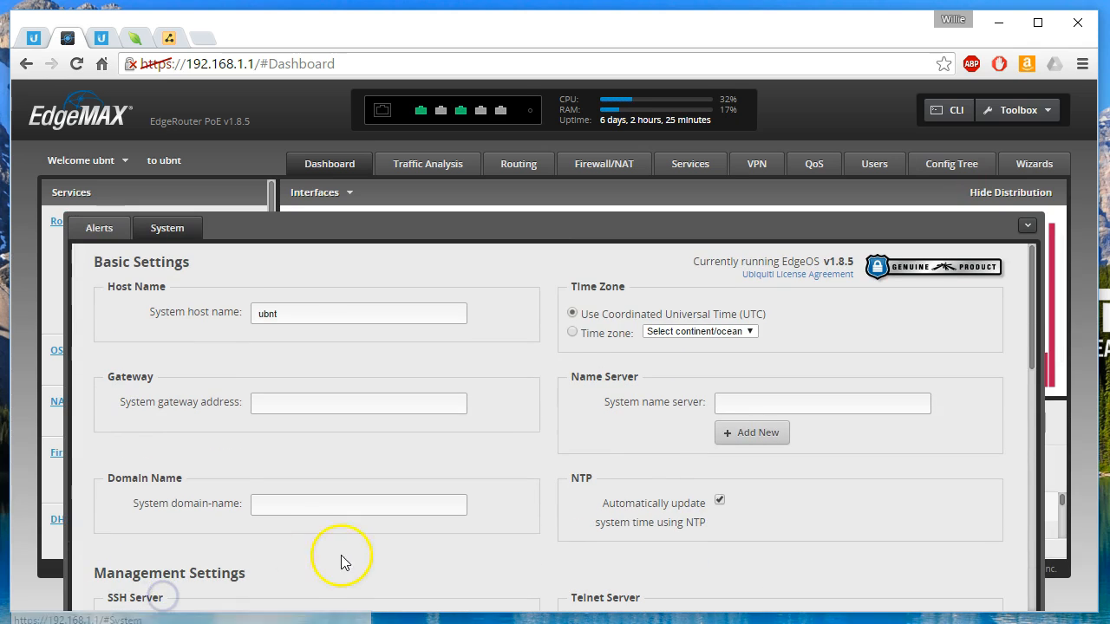
{"action": "left_click", "coordinate": [169, 37]}
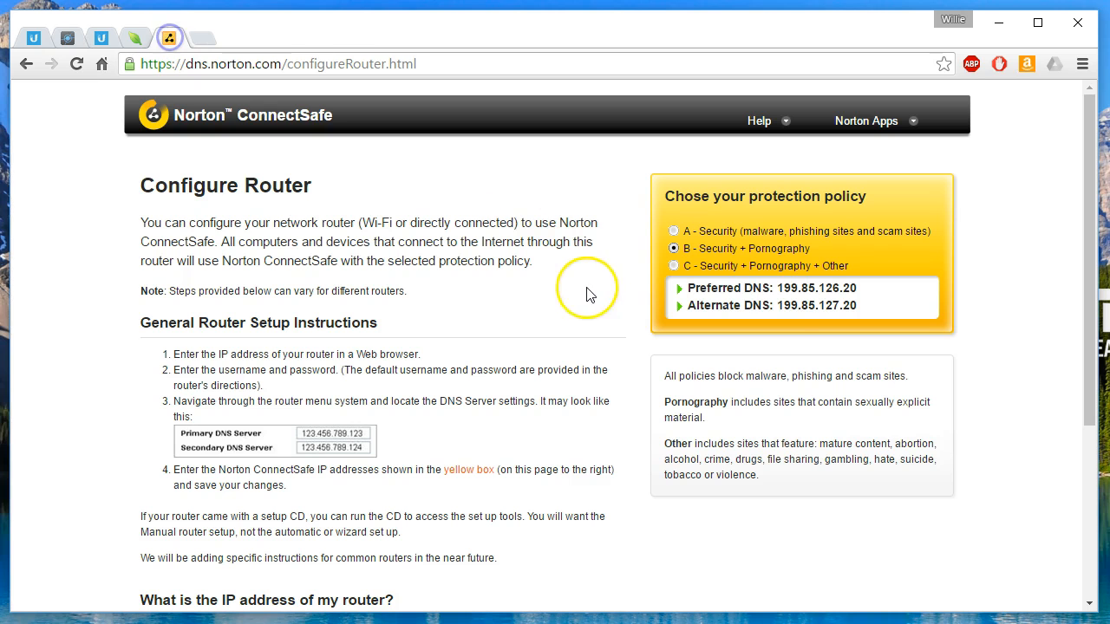
{"action": "left_click_drag", "start_coordinate": [774, 290], "coordinate": [856, 288]}
{"action": "key", "text": "ctrl+c"}
{"action": "key", "text": "super"}
{"action": "key", "text": "super"}
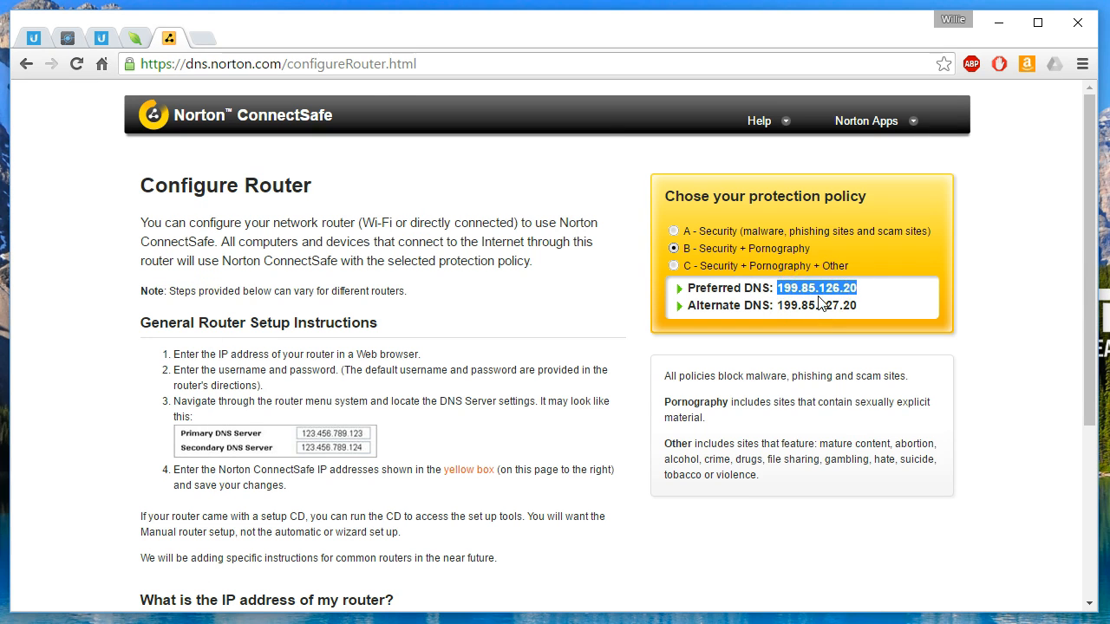
{"action": "left_click", "coordinate": [73, 38]}
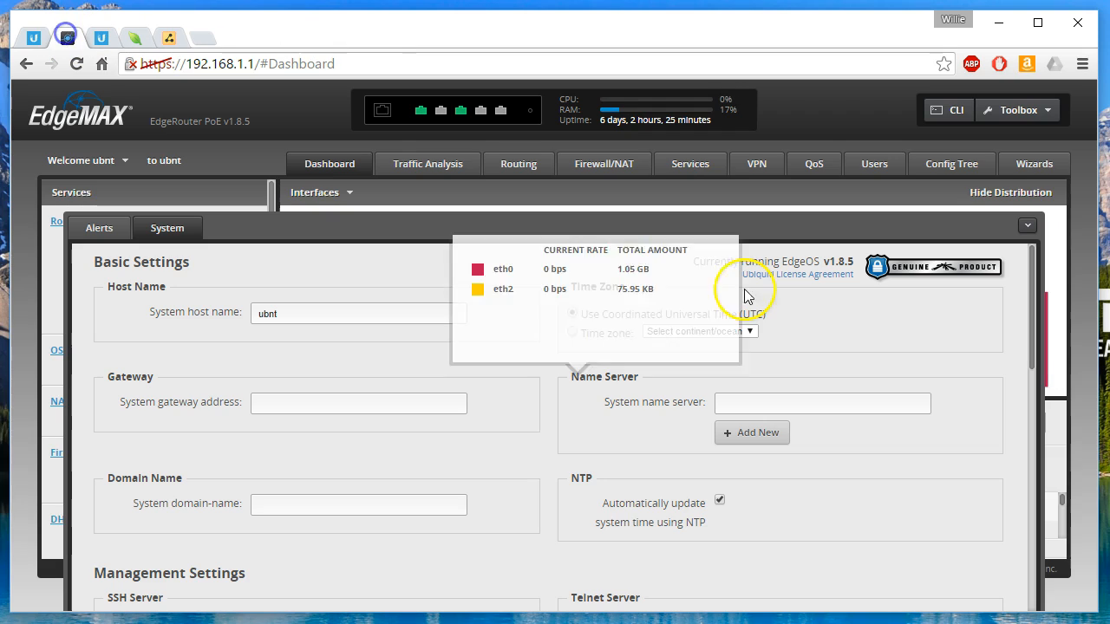
{"action": "left_click", "coordinate": [809, 402]}
{"action": "key", "text": "ctrl+v"}
Add a second system name server using Norton ConnectSafe's alternate DNS address 199.85.127.20.
{"action": "left_click", "coordinate": [752, 432]}
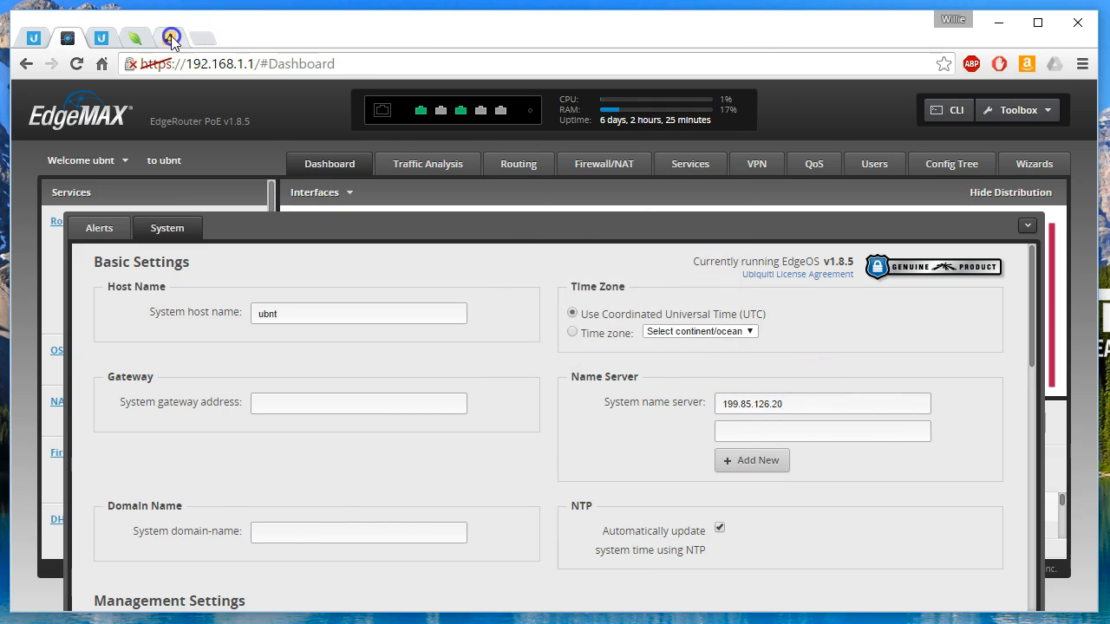
{"action": "left_click", "coordinate": [169, 38]}
{"action": "left_click_drag", "start_coordinate": [776, 305], "coordinate": [857, 310]}
{"action": "key", "text": "ctrl+c"}
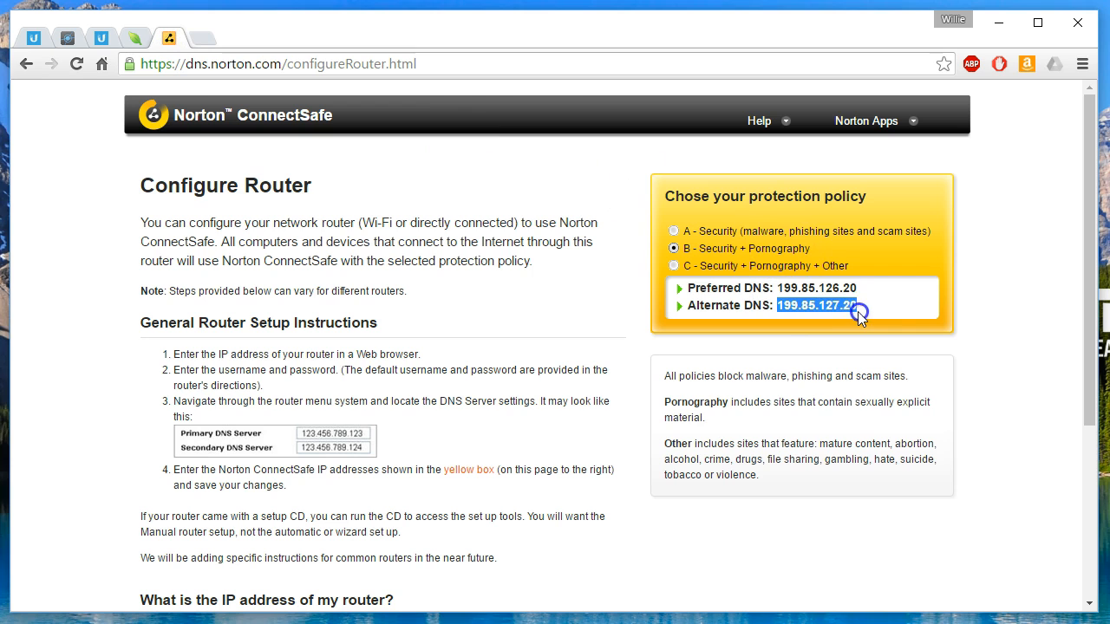
{"action": "left_click", "coordinate": [75, 40]}
{"action": "left_click", "coordinate": [768, 430]}
{"action": "key", "text": "ctrl+v"}
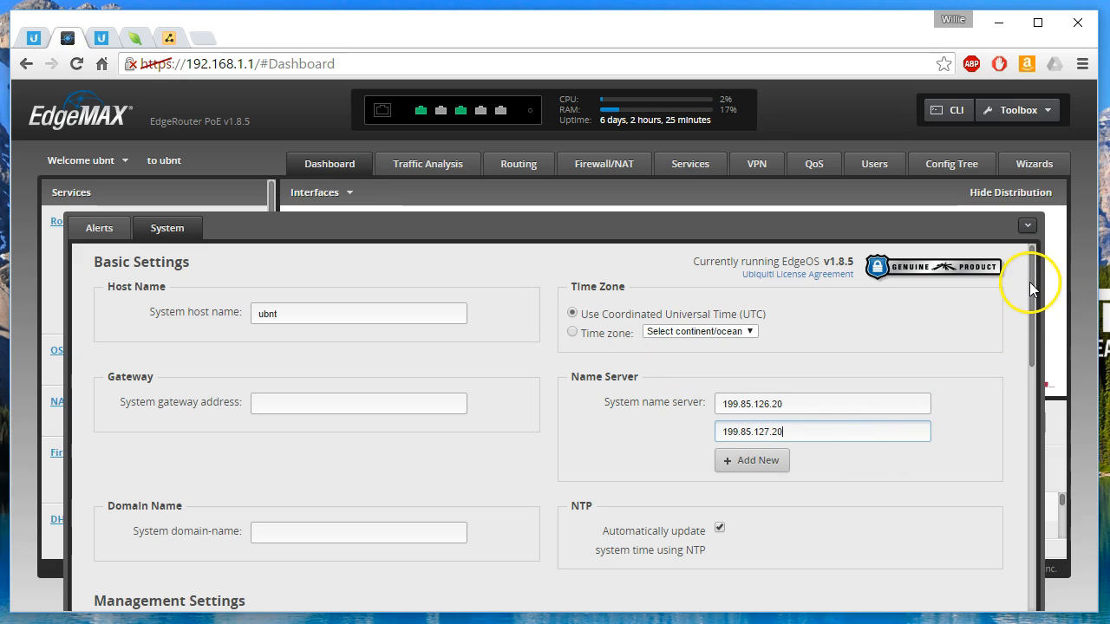
Save the router's system settings and close them to return to the dashboard.
{"action": "scroll", "coordinate": [879, 454], "scroll_direction": "down", "scroll_amount": 10}
{"action": "left_click", "coordinate": [130, 561]}
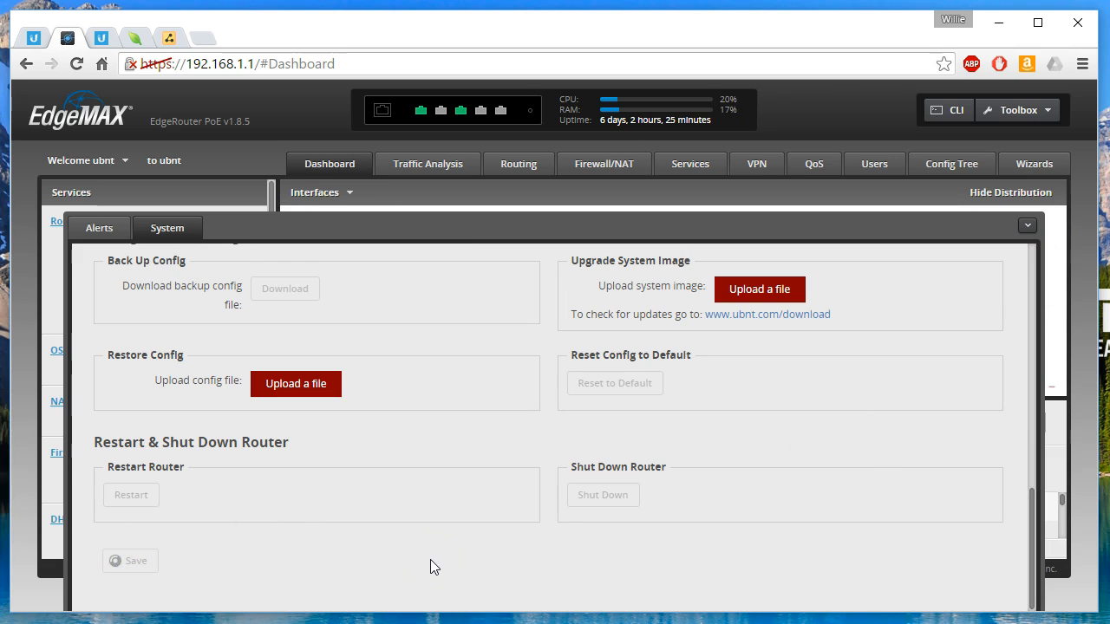
{"action": "left_click", "coordinate": [486, 391]}
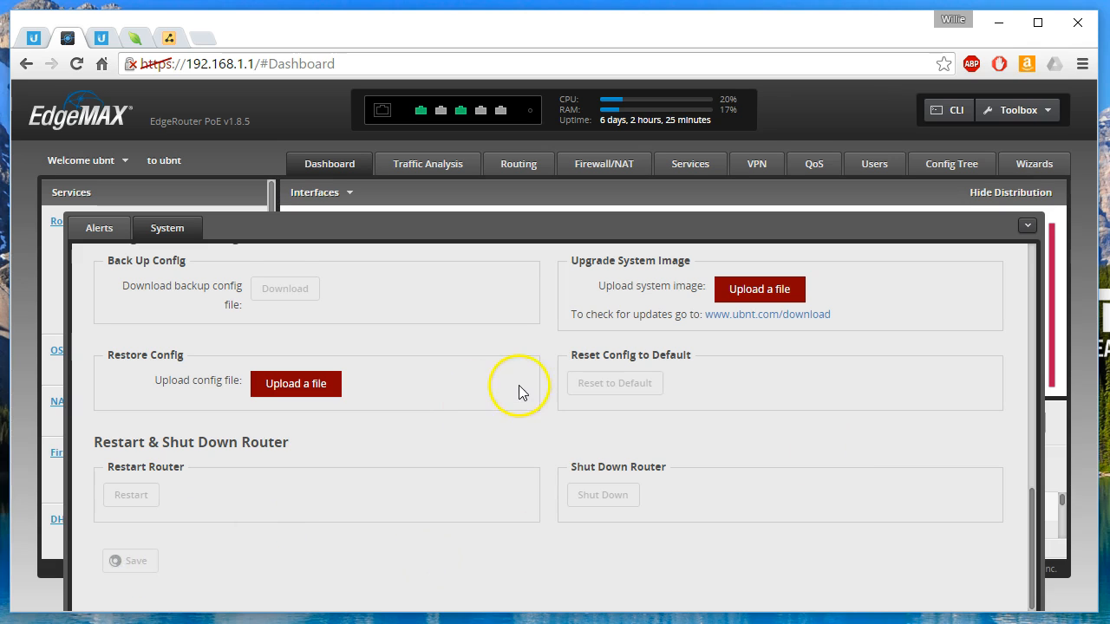
{"action": "left_click", "coordinate": [531, 358]}
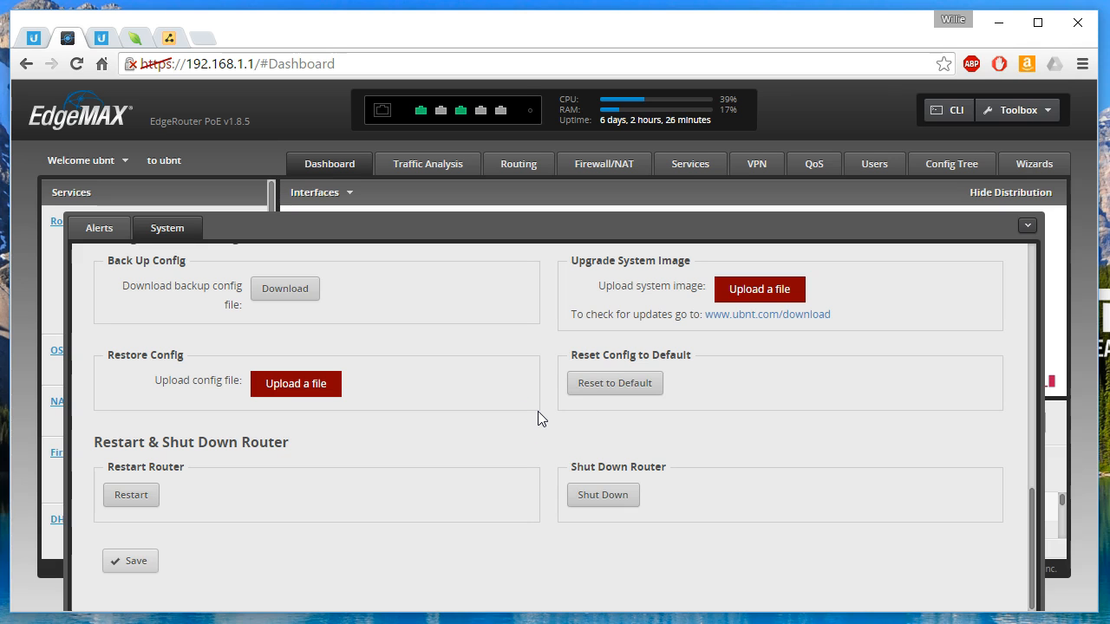
{"action": "left_click", "coordinate": [1029, 226]}
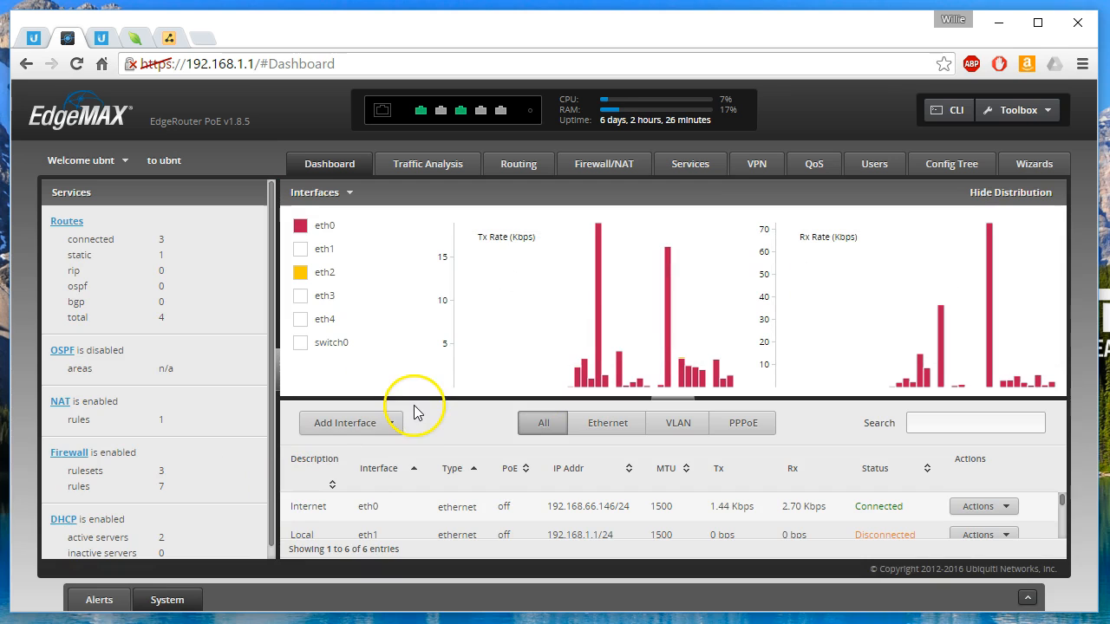
Delete the existing WAN_OUT ruleset from the router's firewall policies.
{"action": "left_click", "coordinate": [615, 166]}
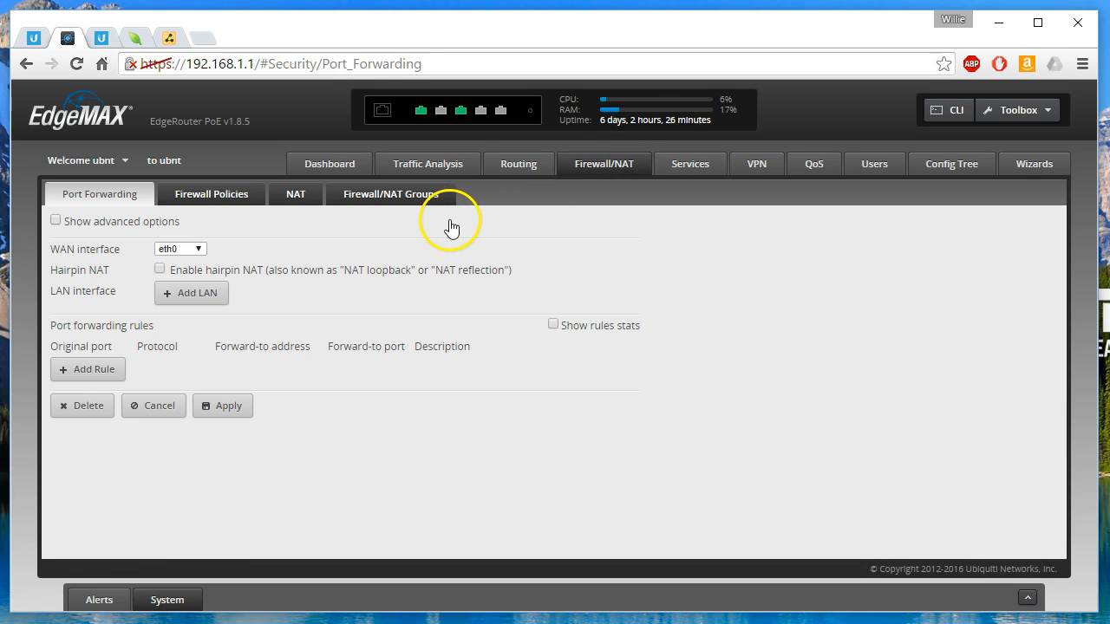
{"action": "left_click", "coordinate": [208, 194]}
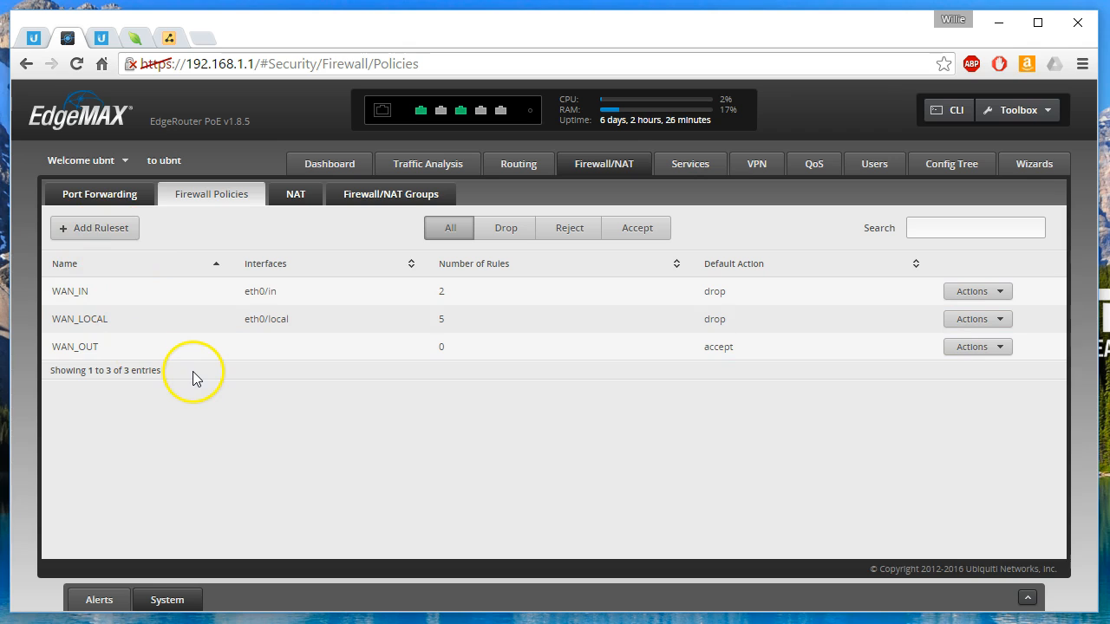
{"action": "left_click_drag", "start_coordinate": [53, 347], "coordinate": [99, 346]}
{"action": "left_click", "coordinate": [98, 347]}
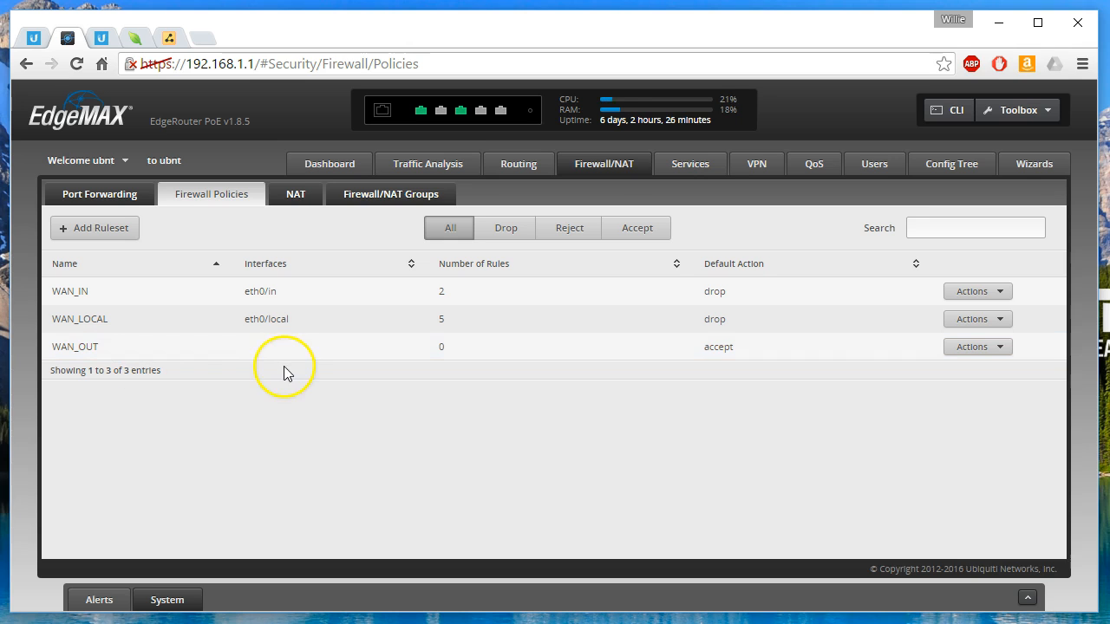
{"action": "left_click", "coordinate": [984, 348]}
{"action": "left_click", "coordinate": [982, 492]}
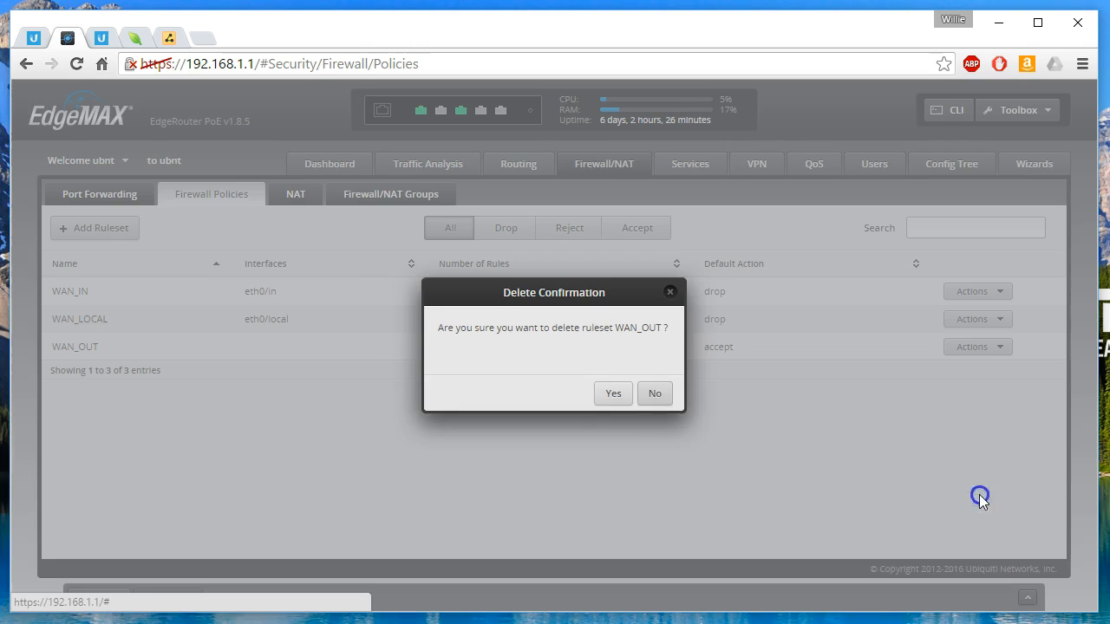
{"action": "left_click", "coordinate": [612, 392]}
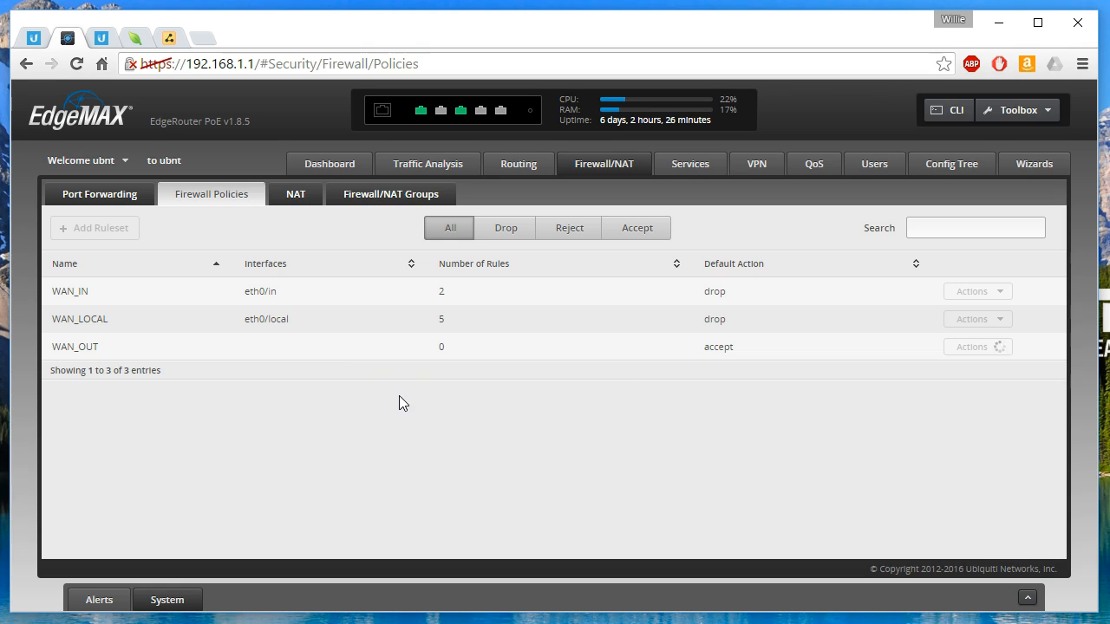
Create a firewall ruleset named WAN_OUT with the description Outbound and the default action Accept.
{"action": "left_click", "coordinate": [103, 227]}
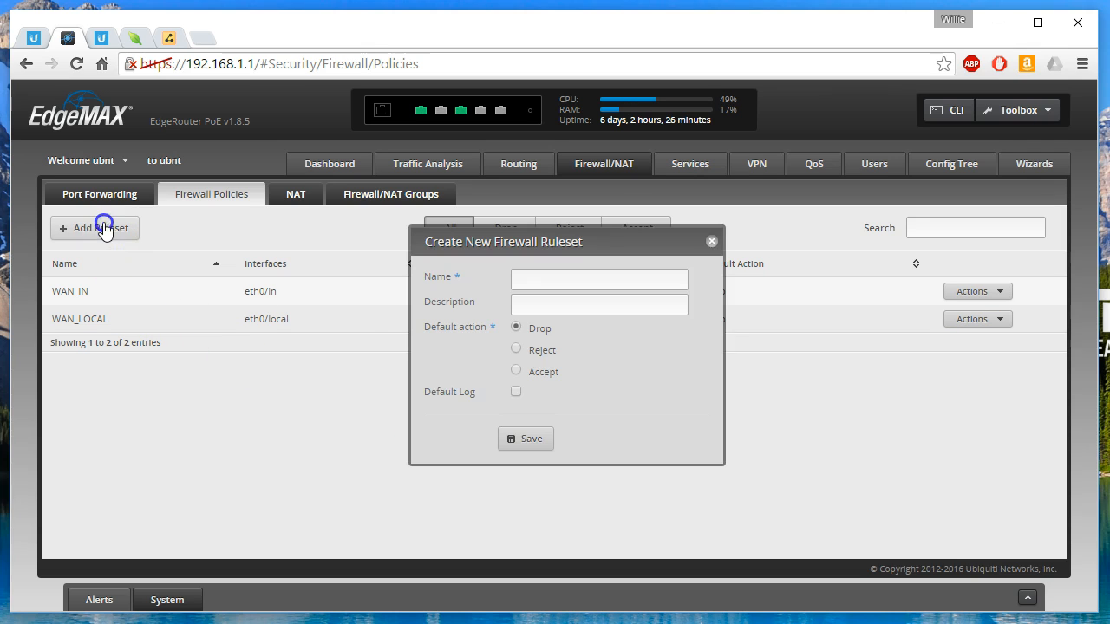
{"action": "left_click", "coordinate": [557, 278]}
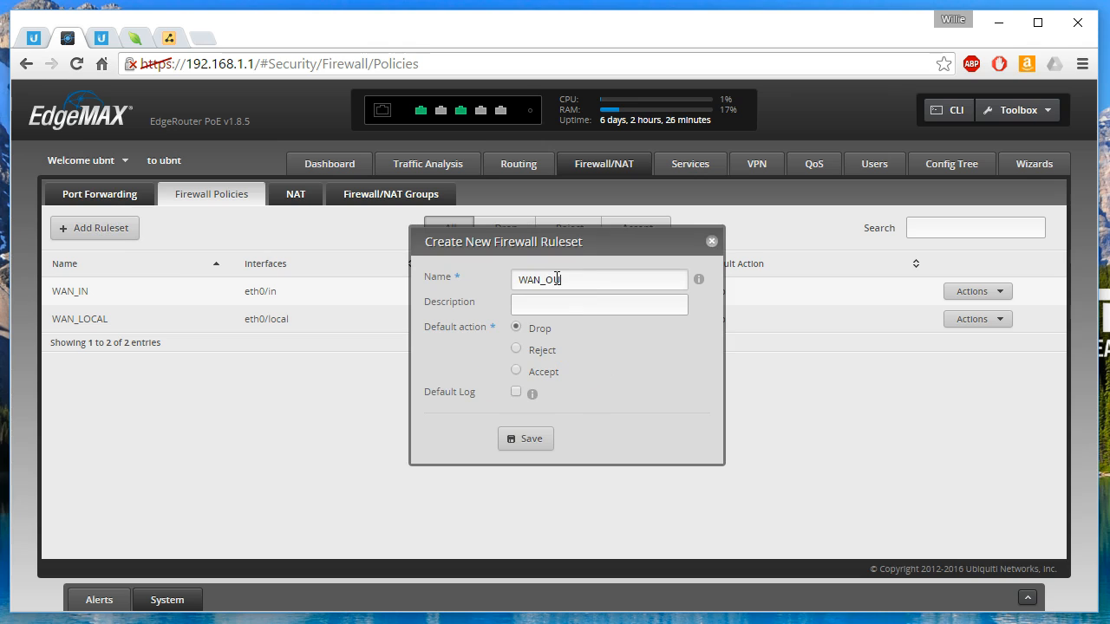
{"action": "left_click", "coordinate": [594, 247]}
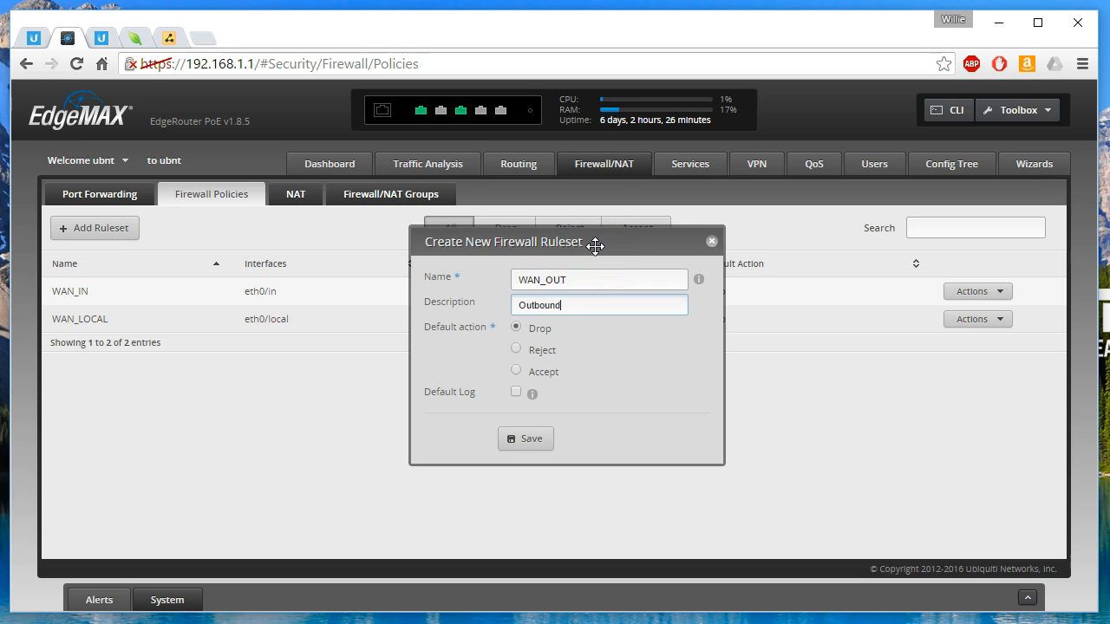
{"action": "left_click", "coordinate": [516, 370]}
{"action": "left_click", "coordinate": [526, 444]}
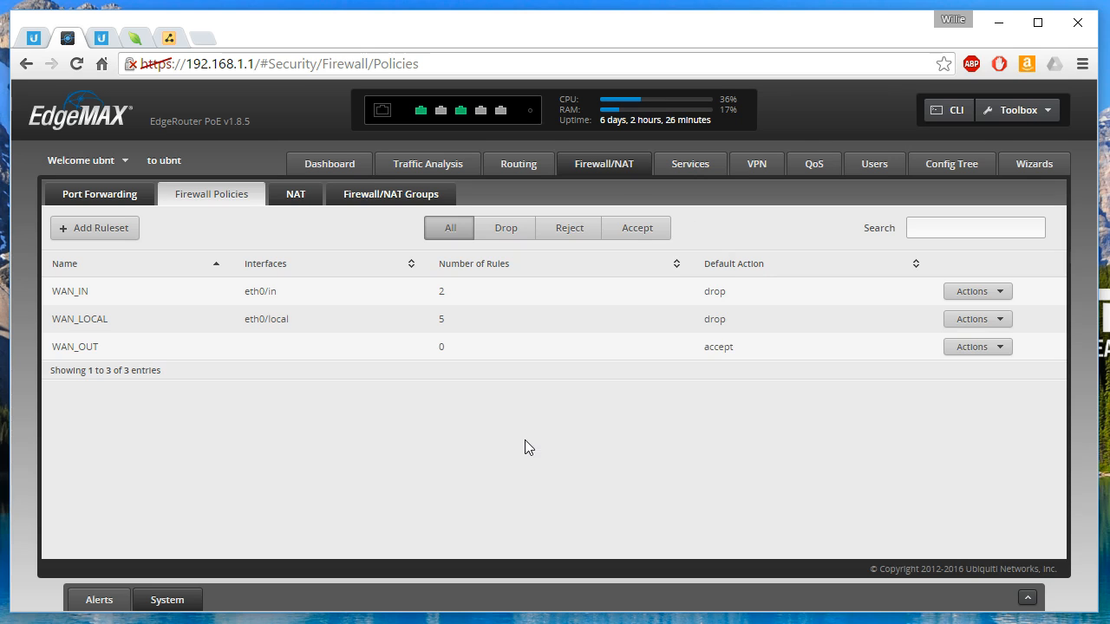
Assign the WAN_OUT ruleset to interface eth0 in the out direction and save the ruleset.
{"action": "left_click", "coordinate": [963, 347]}
{"action": "left_click", "coordinate": [960, 371]}
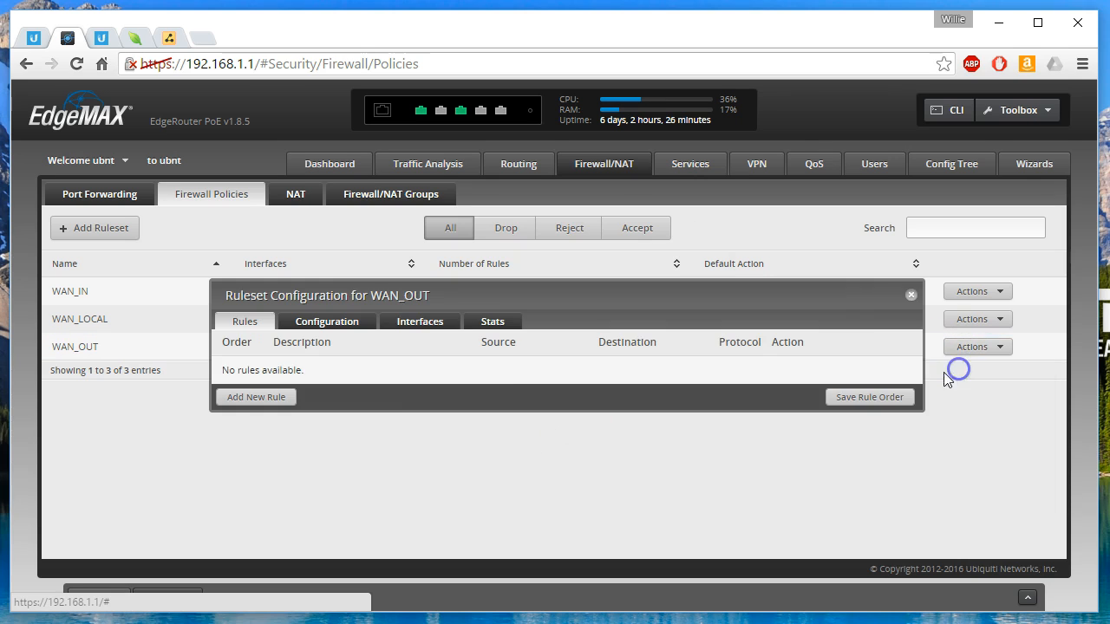
{"action": "left_click", "coordinate": [429, 320]}
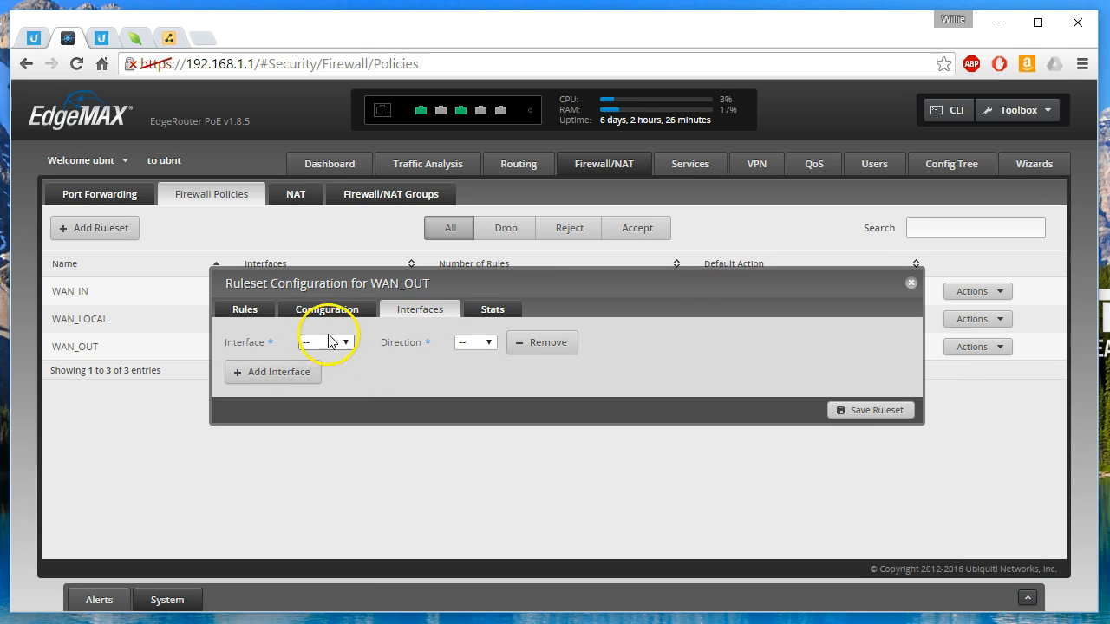
{"action": "left_click", "coordinate": [323, 343]}
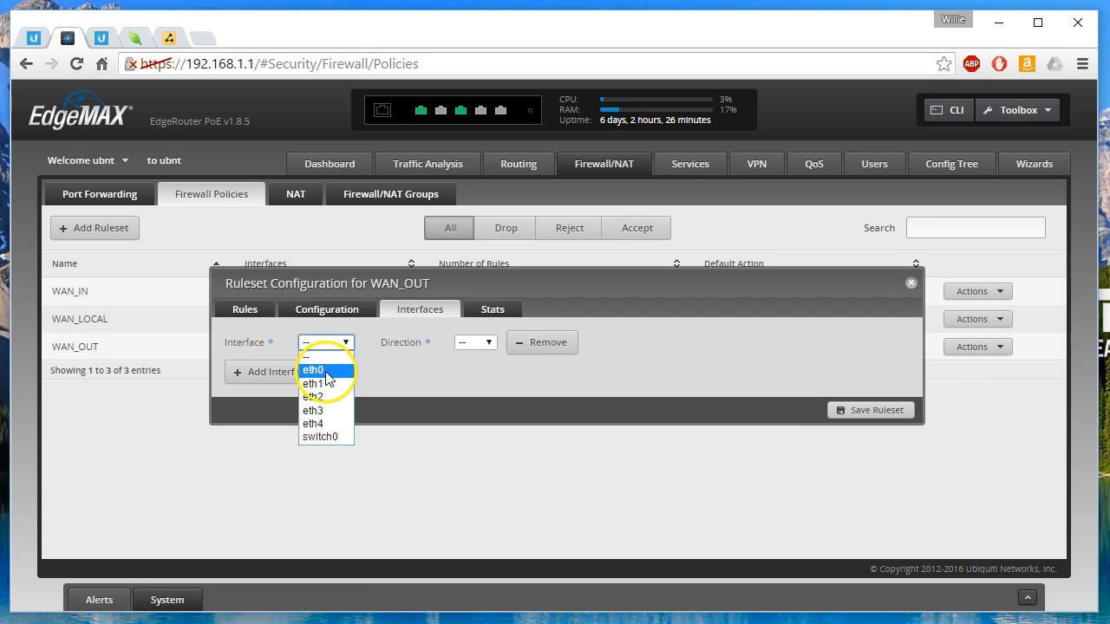
{"action": "left_click", "coordinate": [326, 372]}
{"action": "left_click", "coordinate": [475, 342]}
{"action": "left_click", "coordinate": [482, 386]}
{"action": "left_click", "coordinate": [848, 410]}
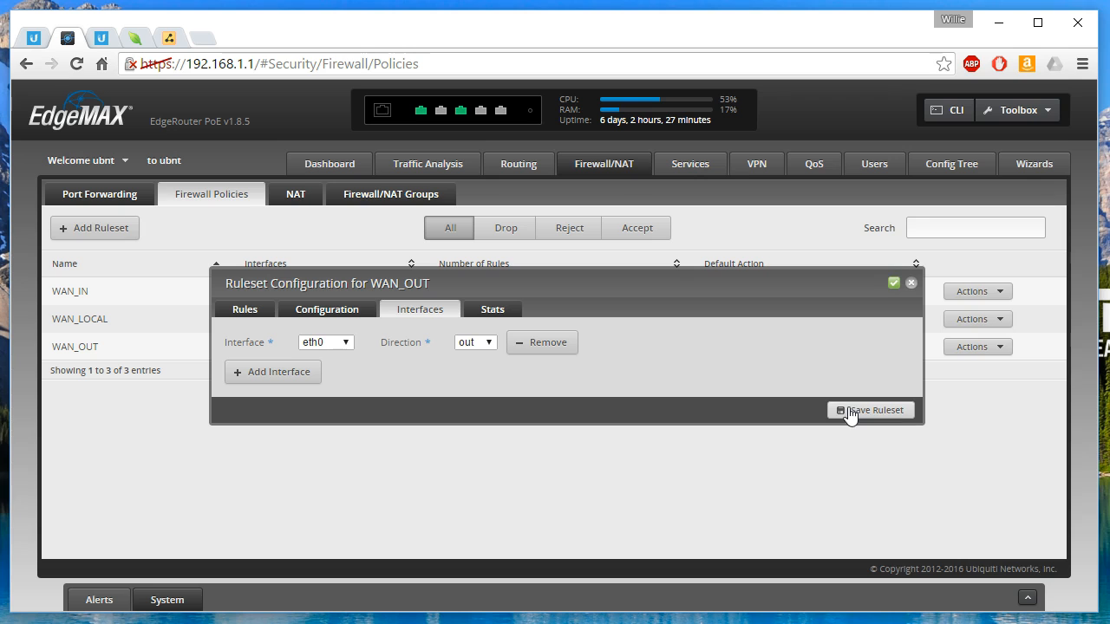
{"action": "left_click_drag", "start_coordinate": [436, 279], "coordinate": [428, 351]}
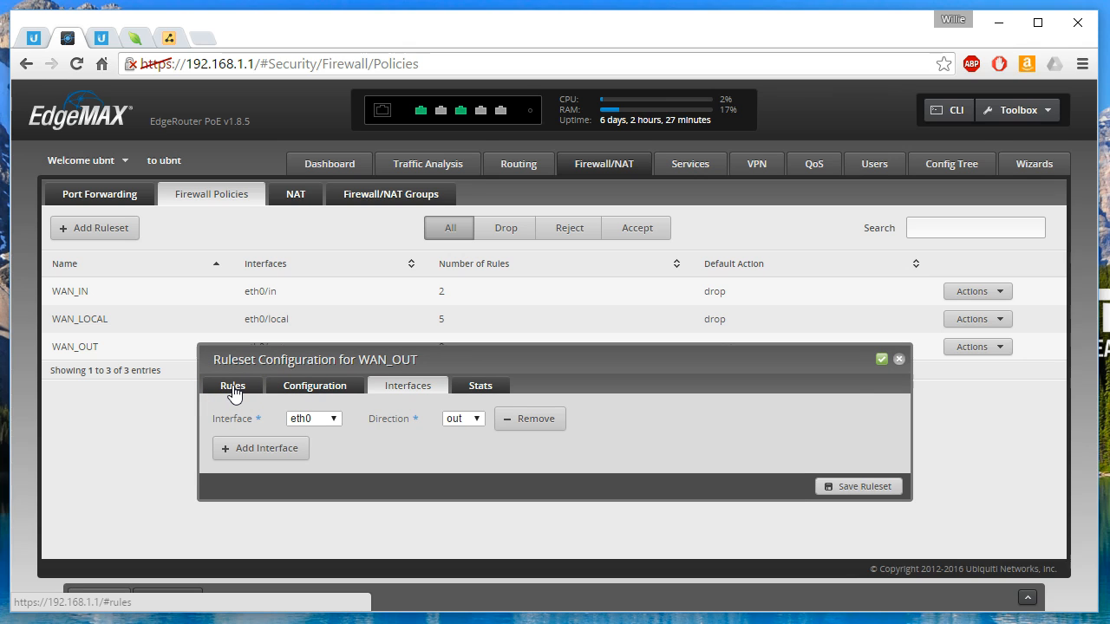
Start a new rule in the WAN_OUT ruleset with the description "Allow DNS".
{"action": "left_click", "coordinate": [232, 391]}
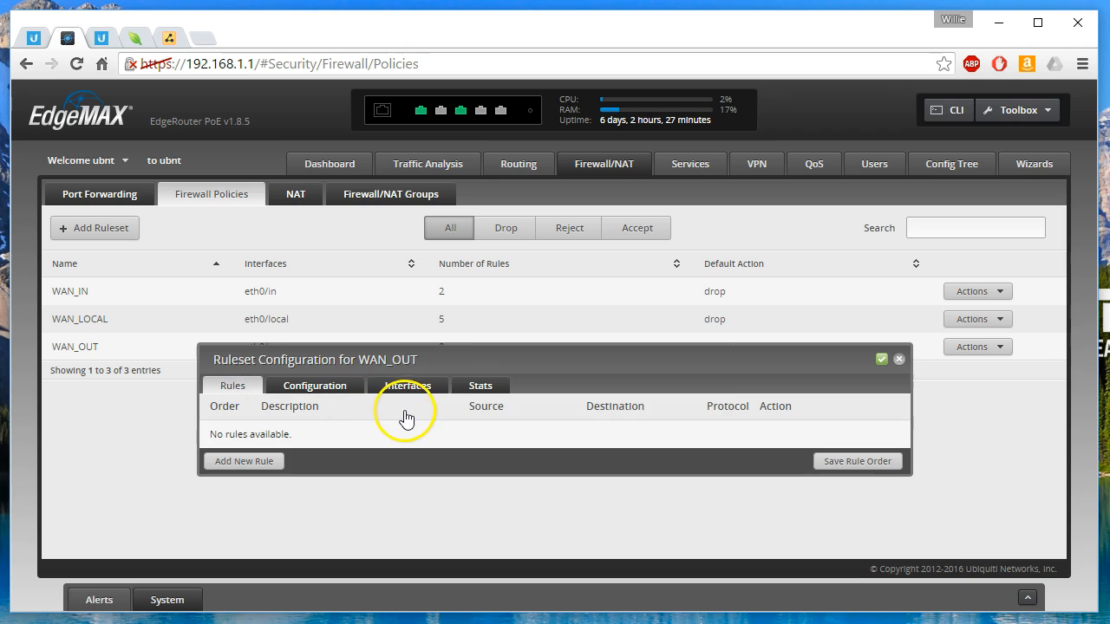
{"action": "left_click_drag", "start_coordinate": [406, 363], "coordinate": [439, 299]}
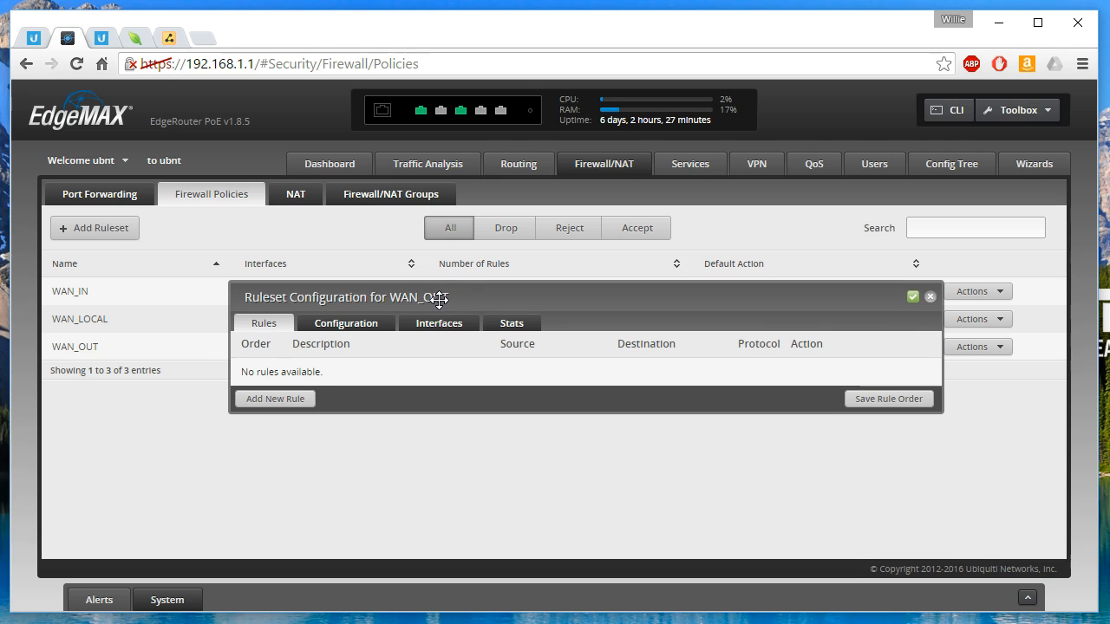
{"action": "left_click", "coordinate": [169, 39]}
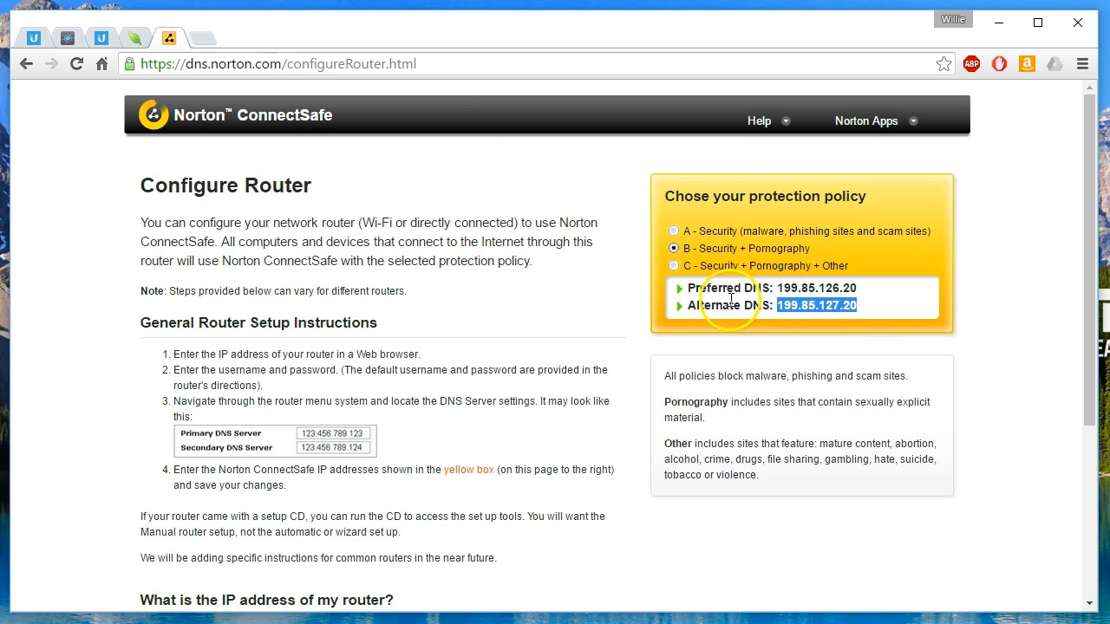
{"action": "left_click", "coordinate": [67, 36]}
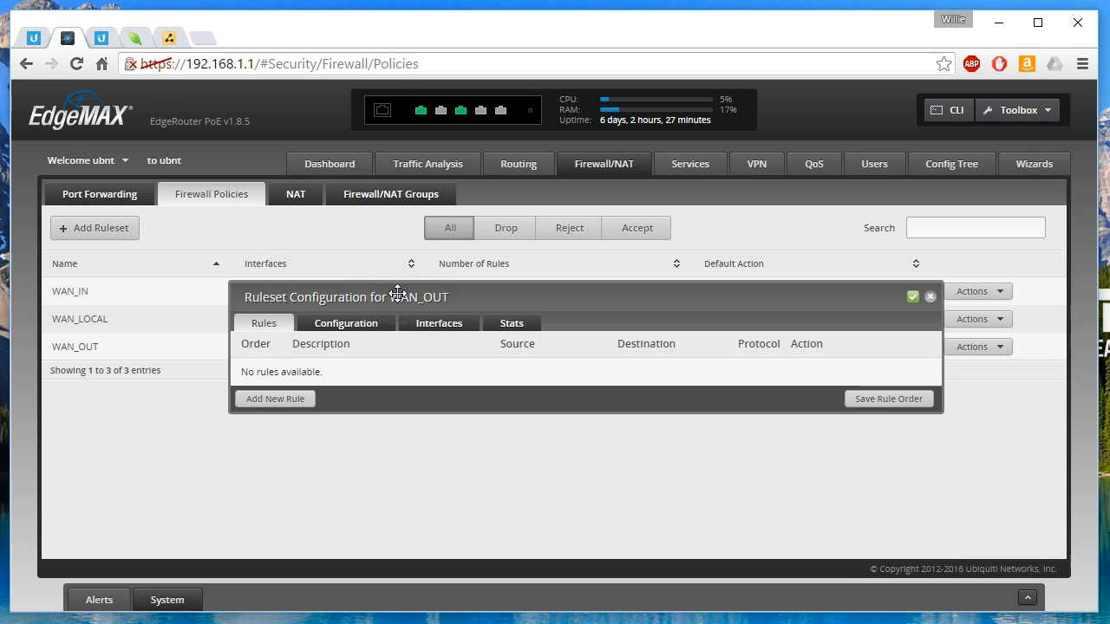
{"action": "left_click", "coordinate": [297, 400]}
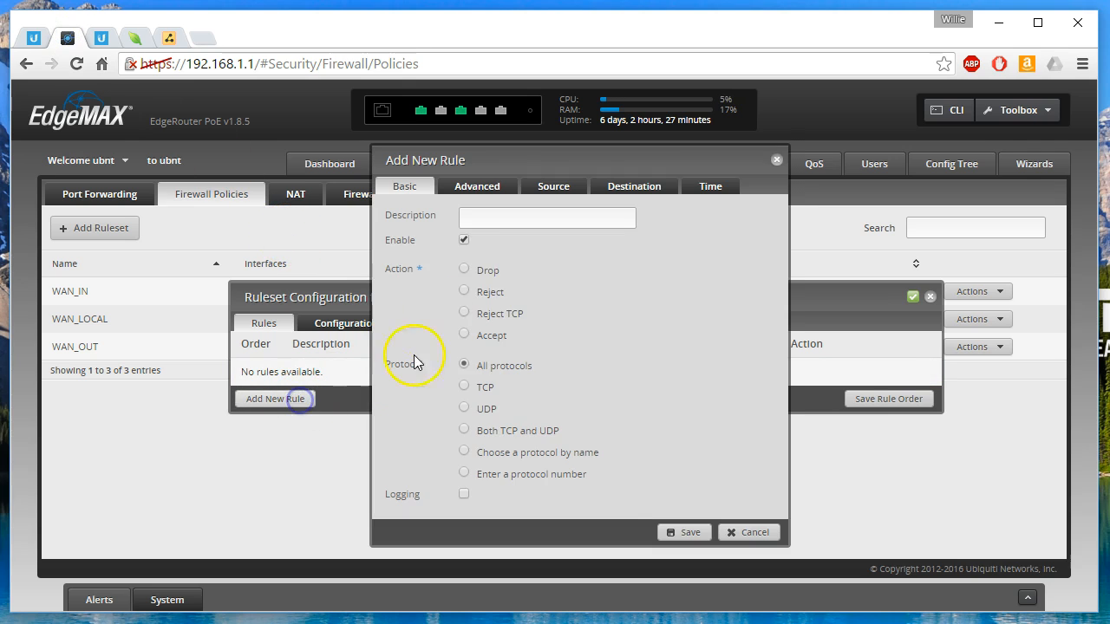
{"action": "type", "text": "Allow DNS"}
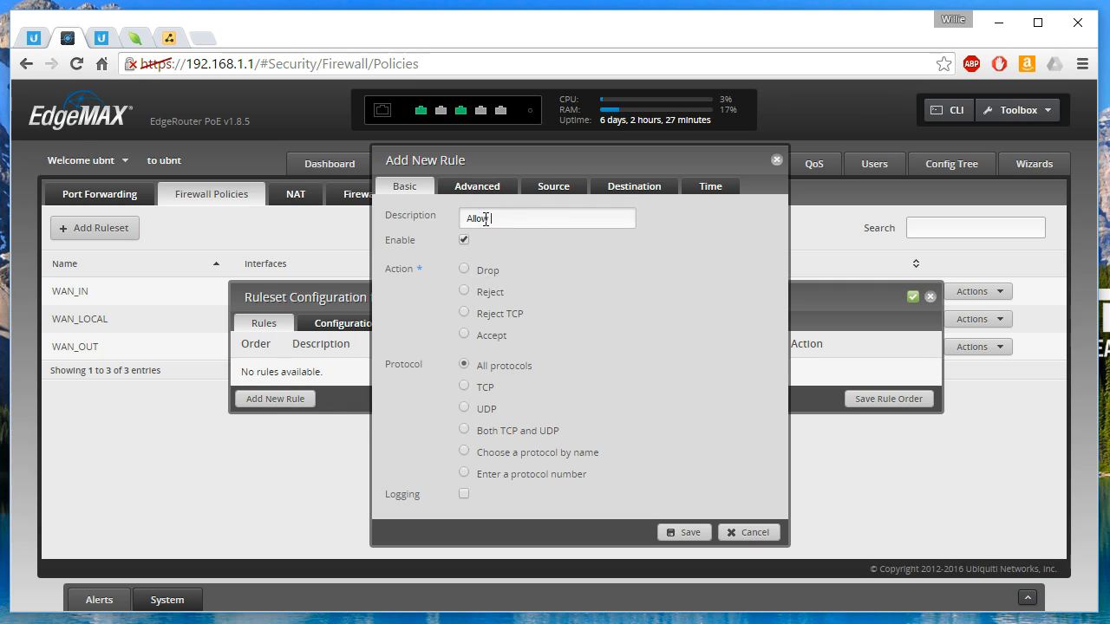
Append Norton ConnectSafe's preferred DNS address 199.85.126.20 to the new rule's description and set it to Accept for both TCP and UDP.
{"action": "left_click", "coordinate": [168, 37]}
{"action": "left_click_drag", "start_coordinate": [777, 288], "coordinate": [856, 289]}
{"action": "key", "text": "ctrl+c"}
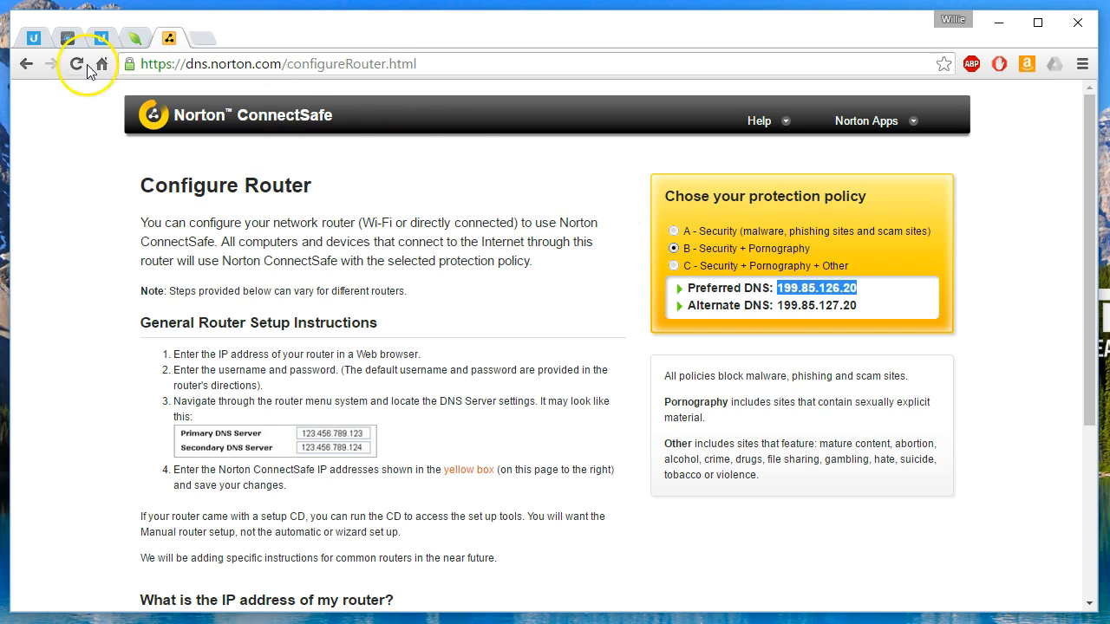
{"action": "left_click", "coordinate": [68, 37]}
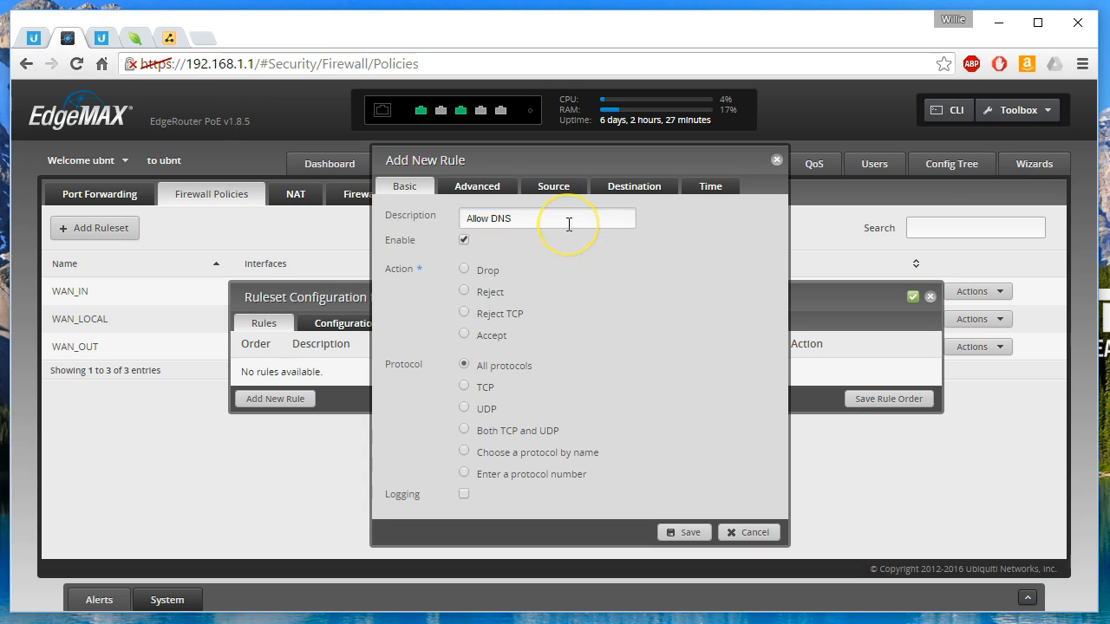
{"action": "key", "text": "ctrl+v"}
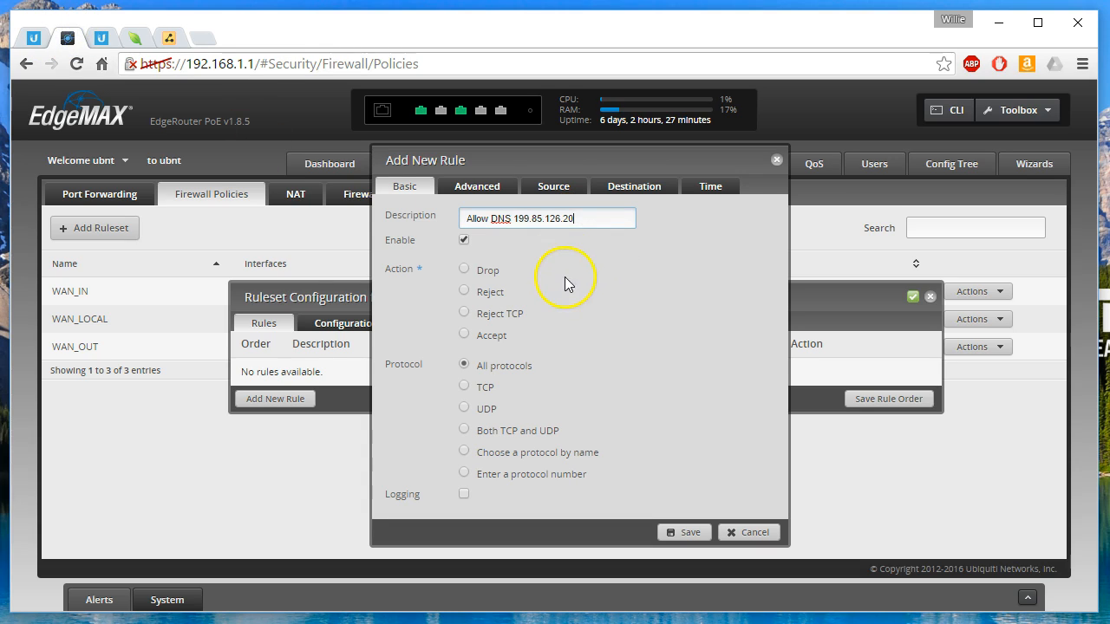
{"action": "left_click", "coordinate": [465, 337]}
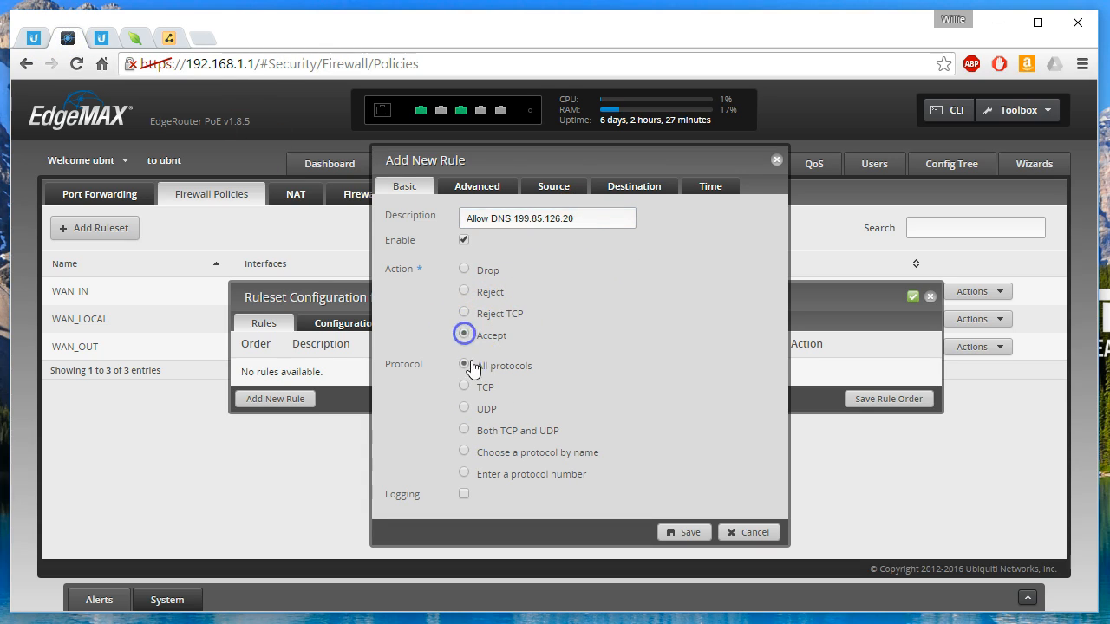
{"action": "left_click", "coordinate": [465, 431]}
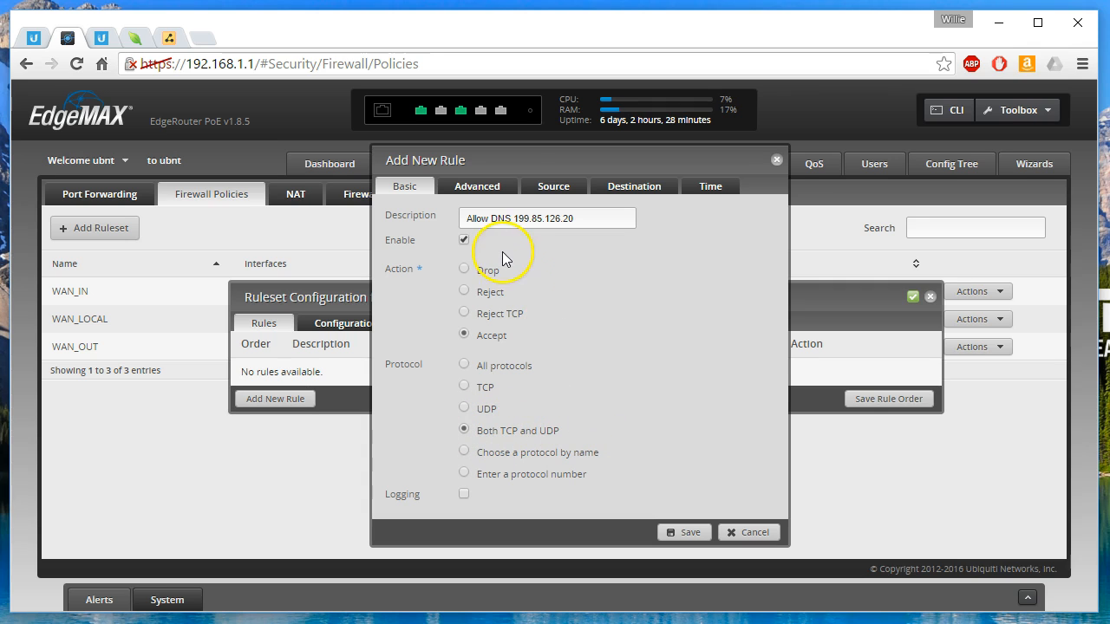
Set the rule's destination to address 199.85.126.20 and port 53, and save the rule.
{"action": "left_click", "coordinate": [633, 187]}
{"action": "left_click", "coordinate": [541, 301]}
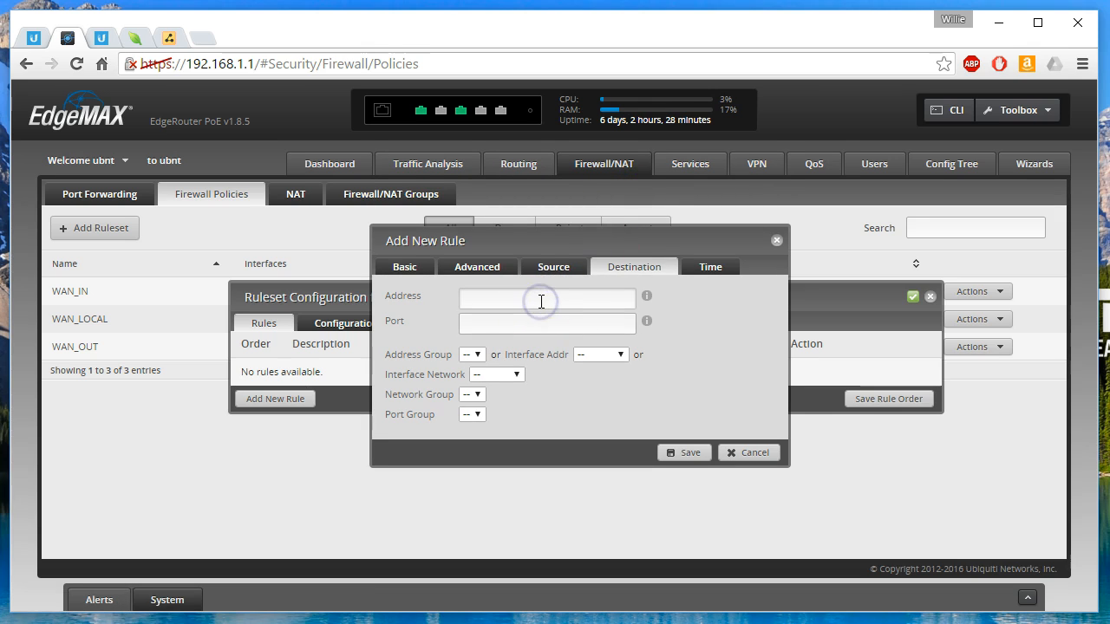
{"action": "key", "text": "ctrl+v"}
{"action": "left_click", "coordinate": [520, 323]}
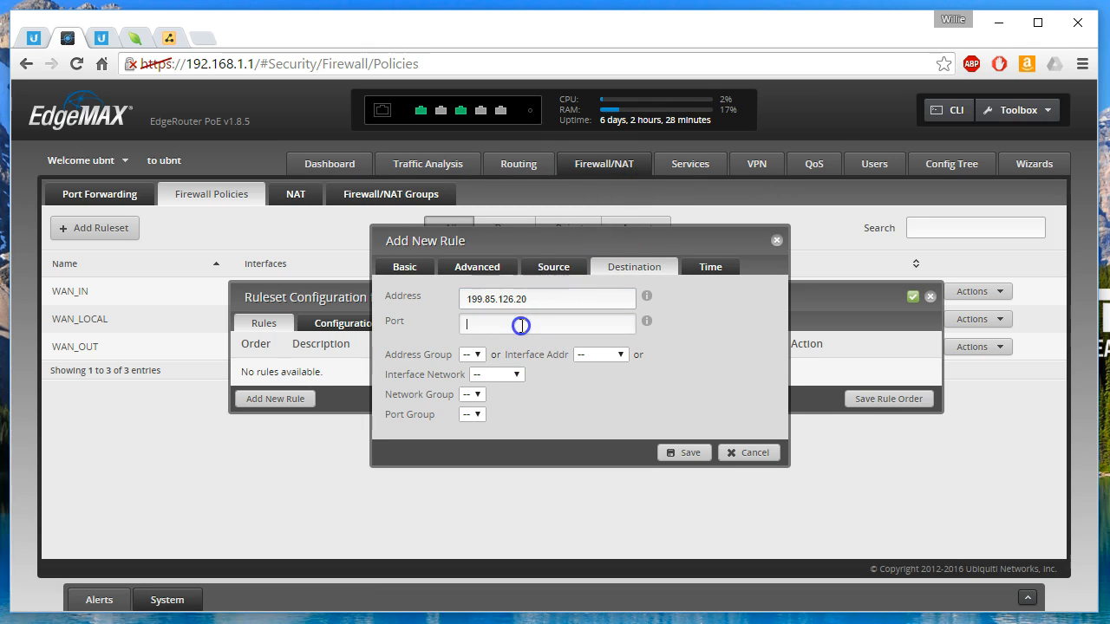
{"action": "type", "text": "53"}
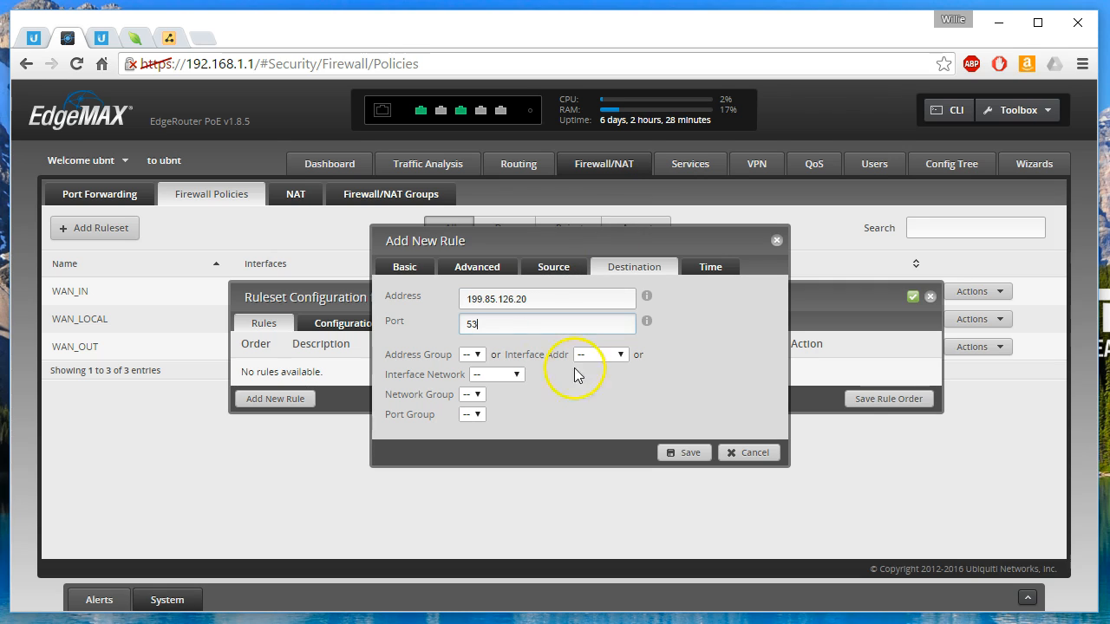
{"action": "left_click", "coordinate": [688, 452]}
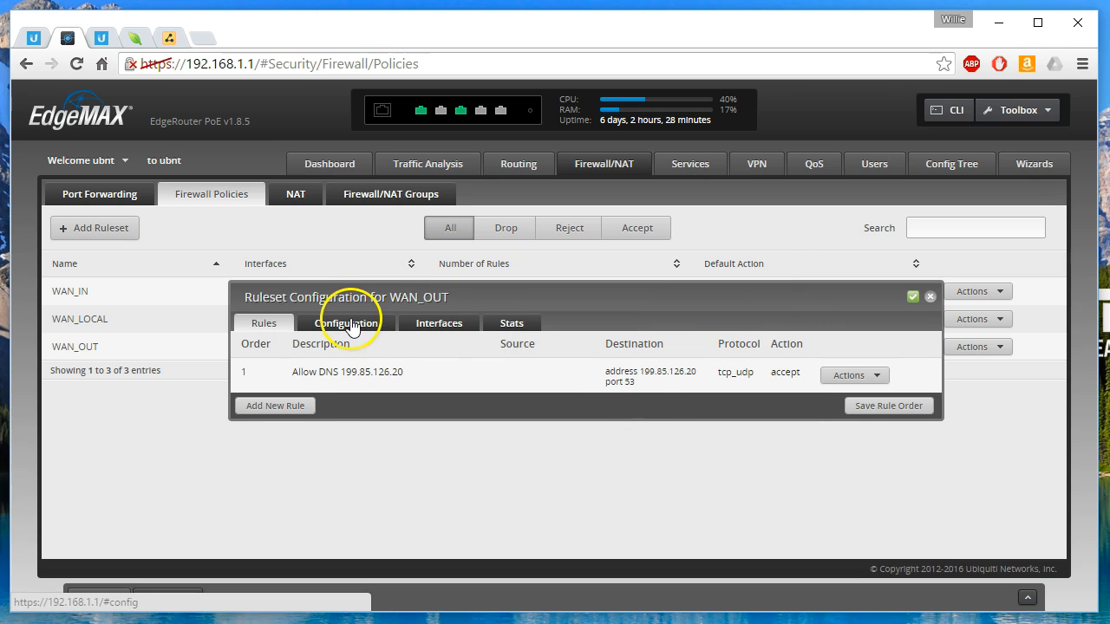
Start a second WAN_OUT rule with Norton ConnectSafe's alternate DNS address 199.85.127.20 copied into its description.
{"action": "left_click", "coordinate": [275, 406]}
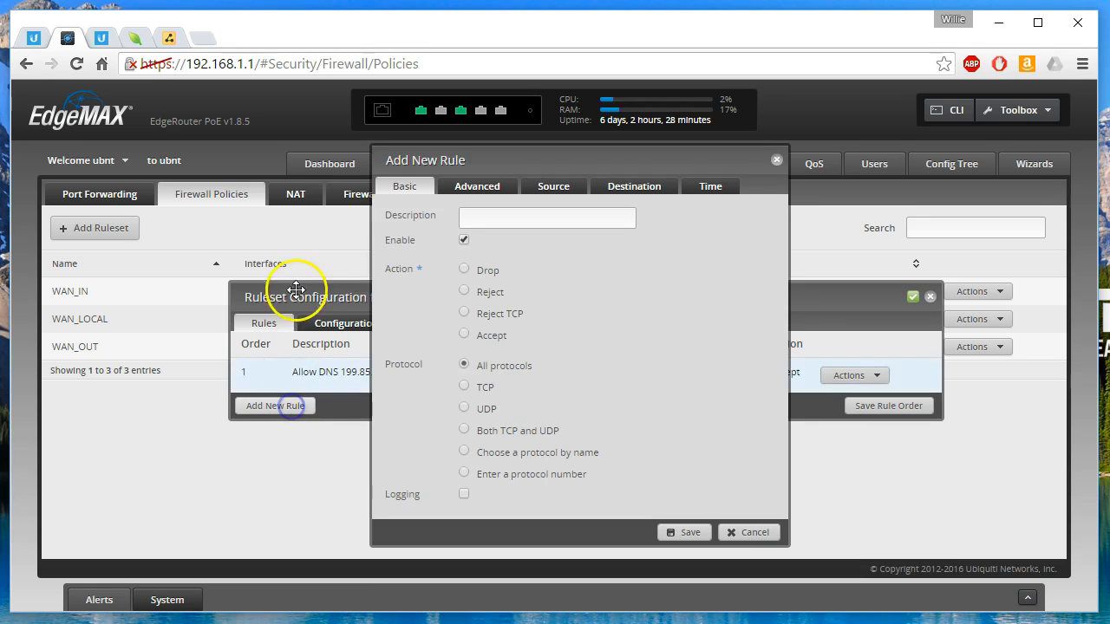
{"action": "left_click", "coordinate": [169, 37]}
{"action": "double_click", "coordinate": [815, 287]}
{"action": "left_click_drag", "start_coordinate": [777, 305], "coordinate": [856, 305]}
{"action": "key", "text": "ctrl+c"}
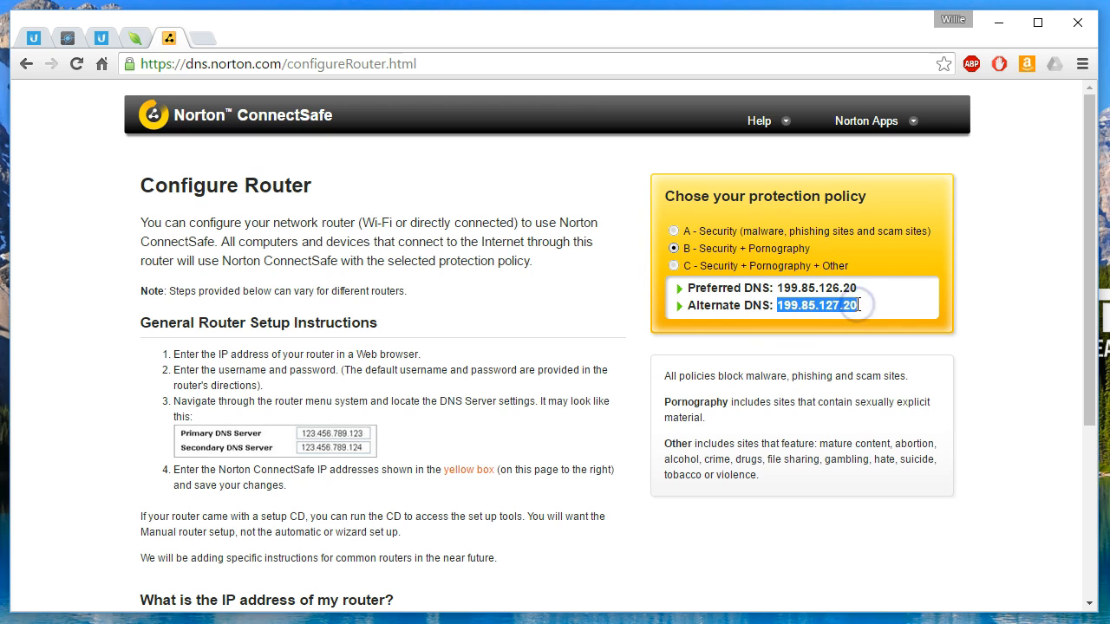
{"action": "left_click", "coordinate": [69, 38]}
{"action": "left_click", "coordinate": [485, 217]}
{"action": "key", "text": "ctrl+v"}
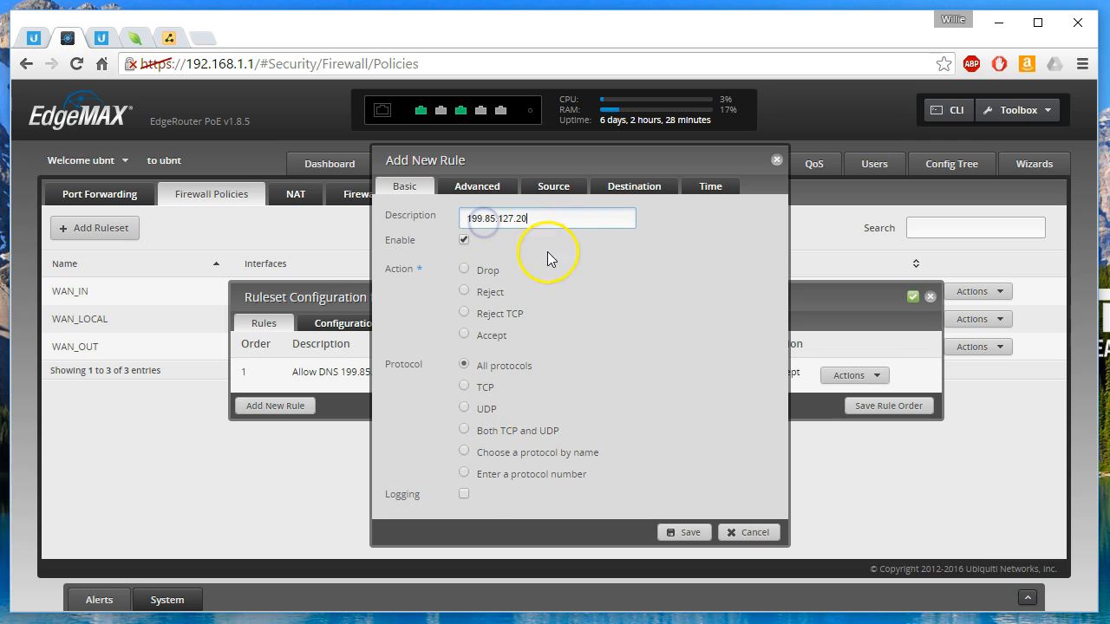
Set the second rule to Accept for both TCP and UDP, and put "Allow DNS" before the address in its description.
{"action": "left_click", "coordinate": [465, 334]}
{"action": "left_click", "coordinate": [465, 431]}
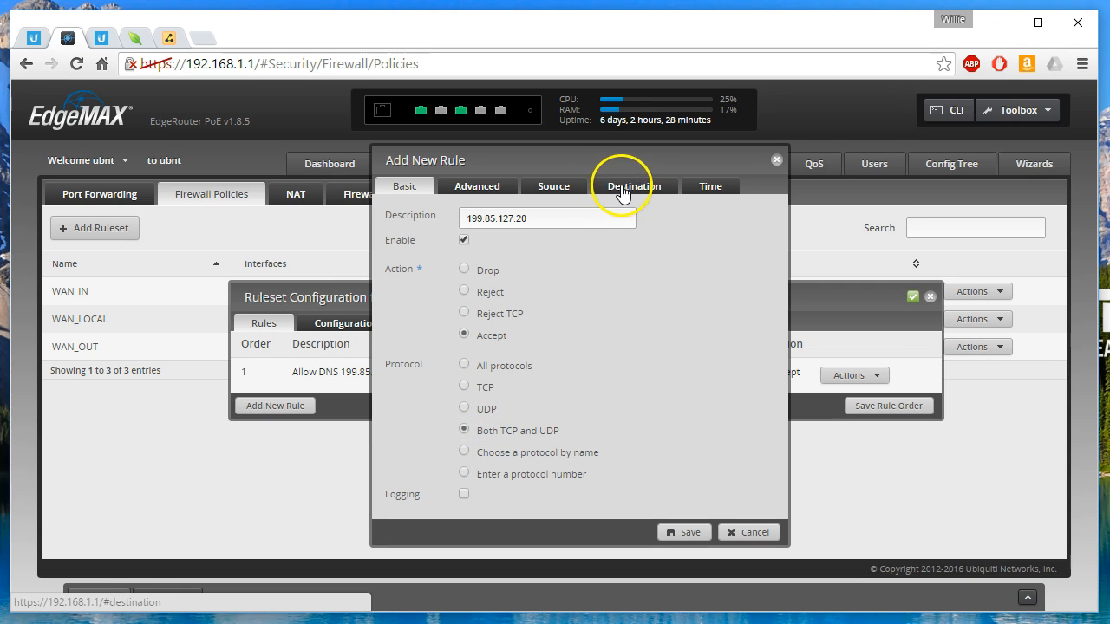
{"action": "left_click", "coordinate": [469, 221]}
{"action": "type", "text": "Allow DNS"}
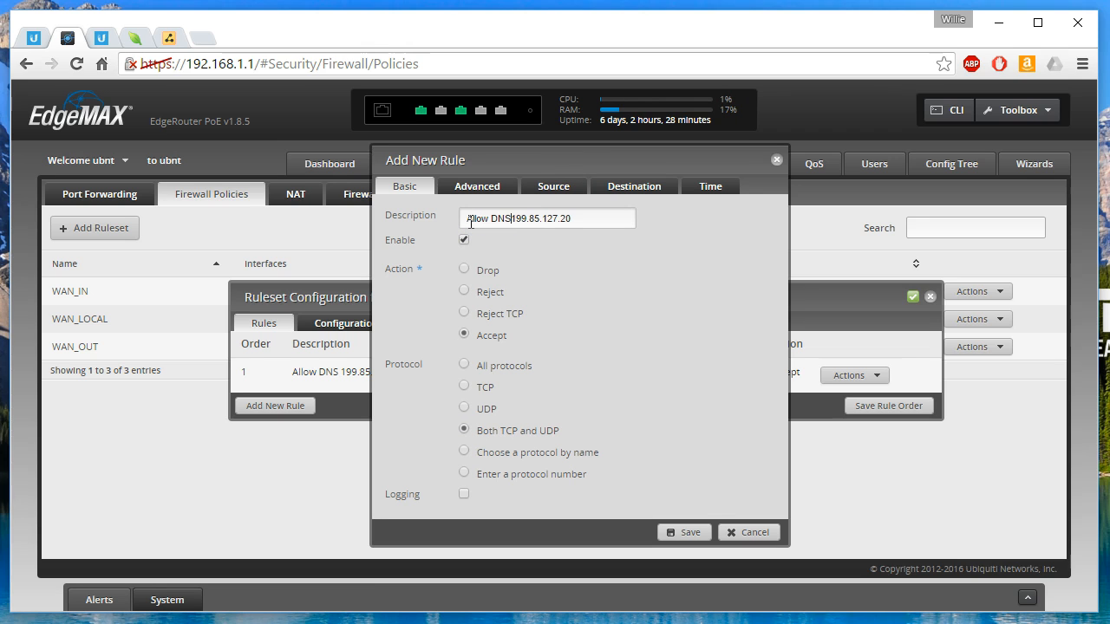
Set the second rule's destination to address 199.85.127.20 and port 53, and save the rule.
{"action": "left_click", "coordinate": [634, 187]}
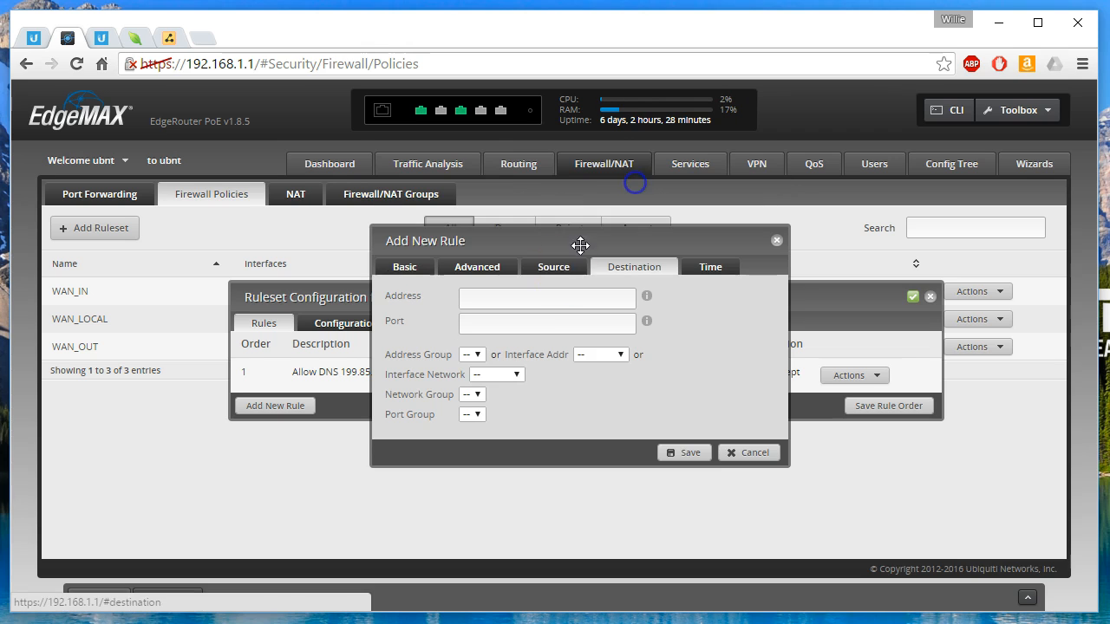
{"action": "left_click", "coordinate": [532, 299]}
{"action": "key", "text": "ctrl+v"}
{"action": "left_click", "coordinate": [539, 331]}
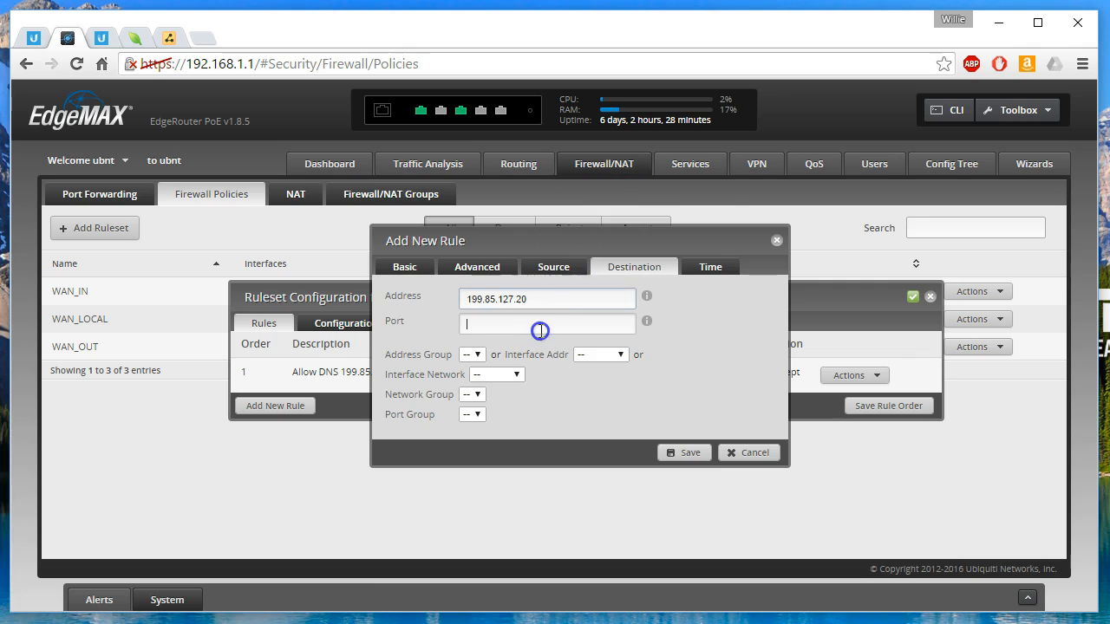
{"action": "type", "text": "53"}
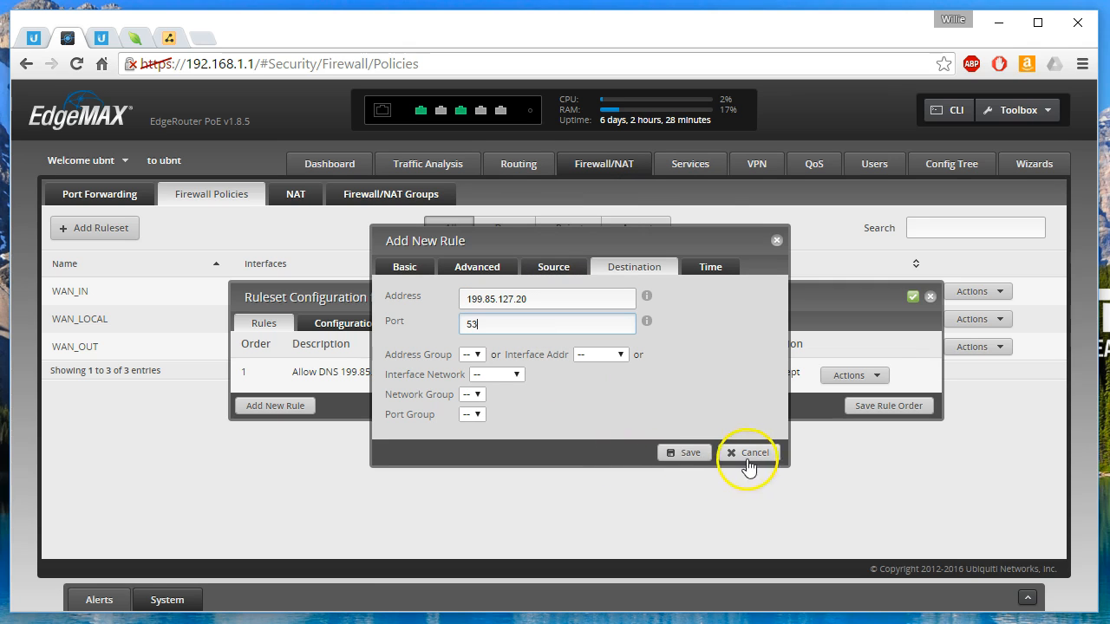
{"action": "left_click", "coordinate": [686, 454]}
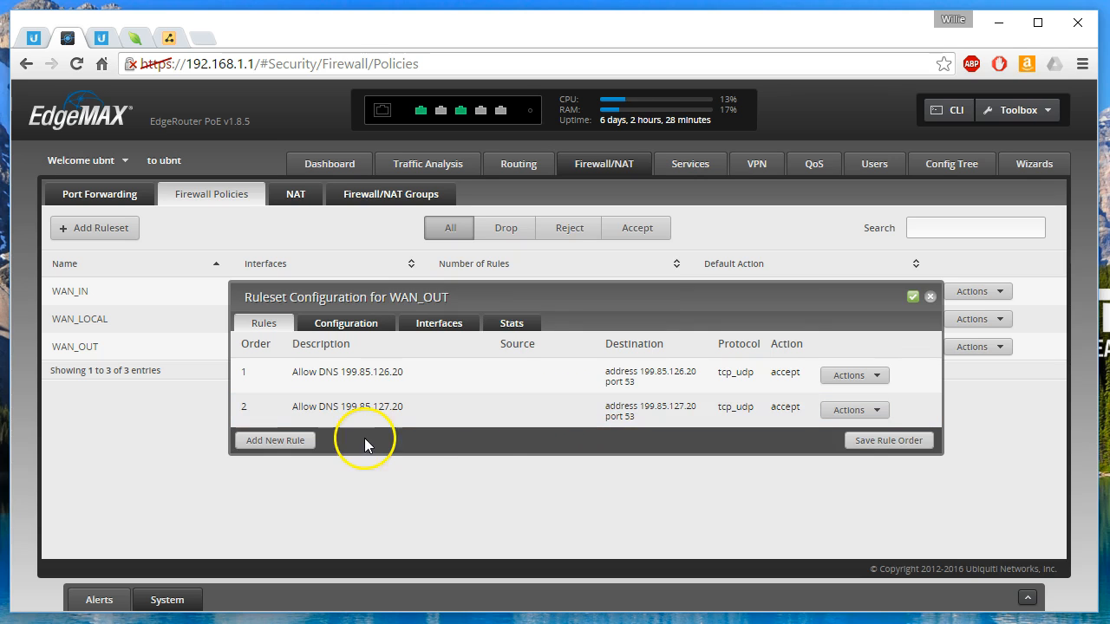
Start a third WAN_OUT rule described as "Block all other DNS" with the action Drop for both TCP and UDP.
{"action": "left_click", "coordinate": [301, 442]}
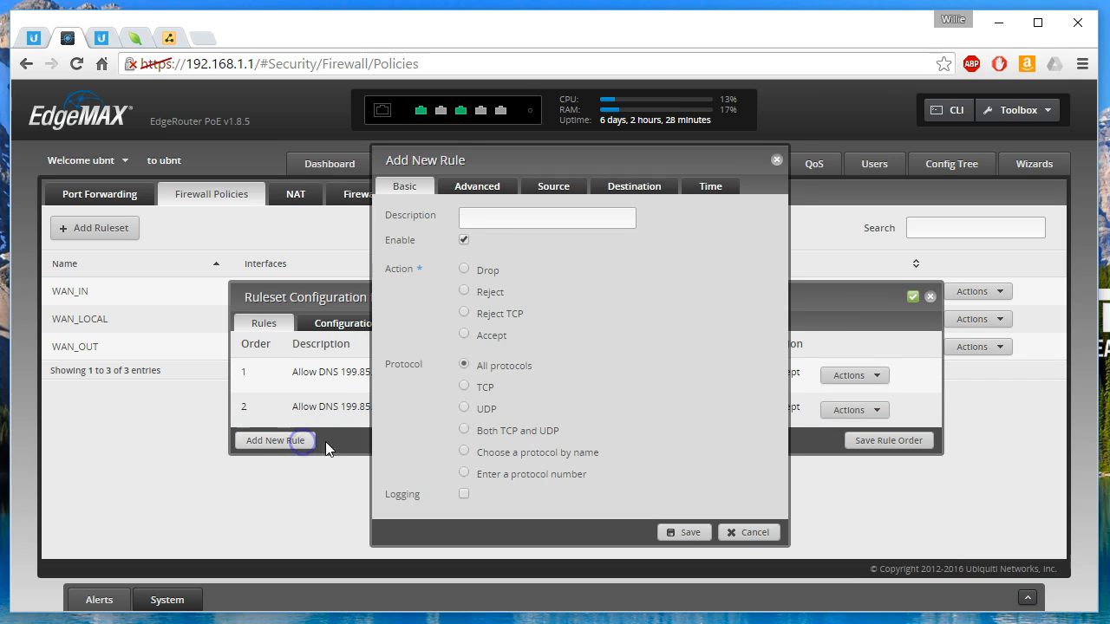
{"action": "left_click", "coordinate": [502, 218]}
{"action": "type", "text": "Blocvk"}
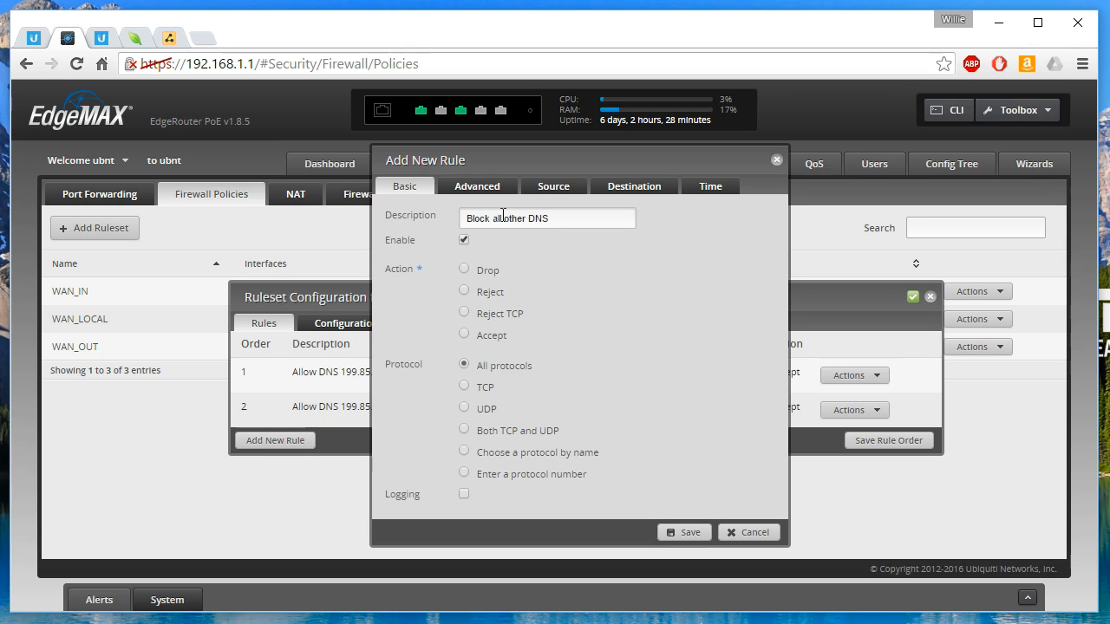
{"action": "left_click", "coordinate": [464, 269]}
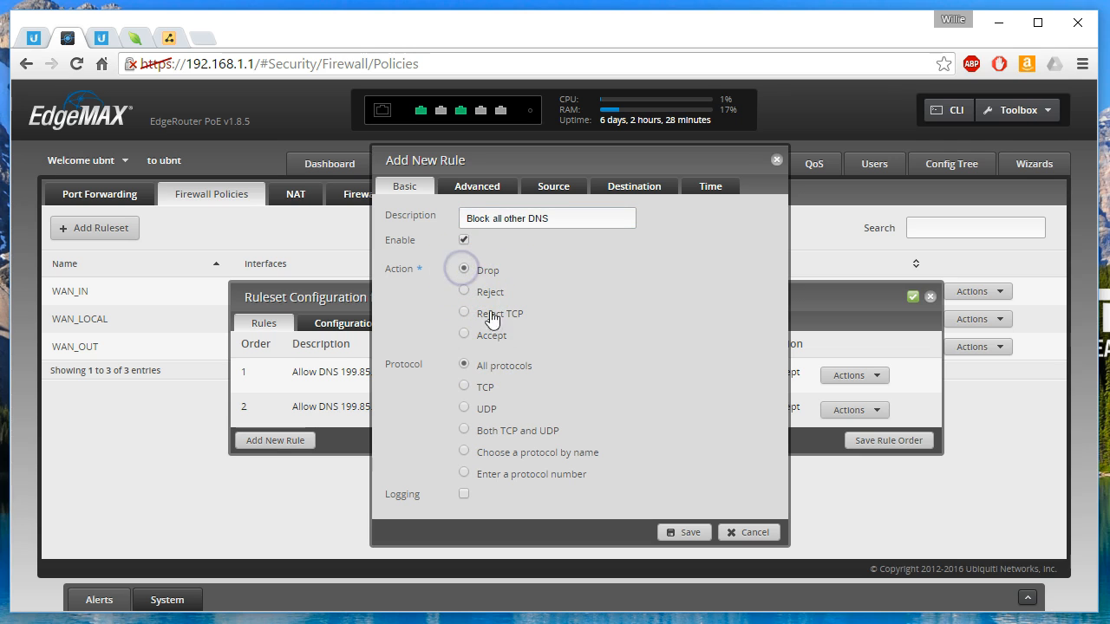
{"action": "left_click", "coordinate": [464, 430]}
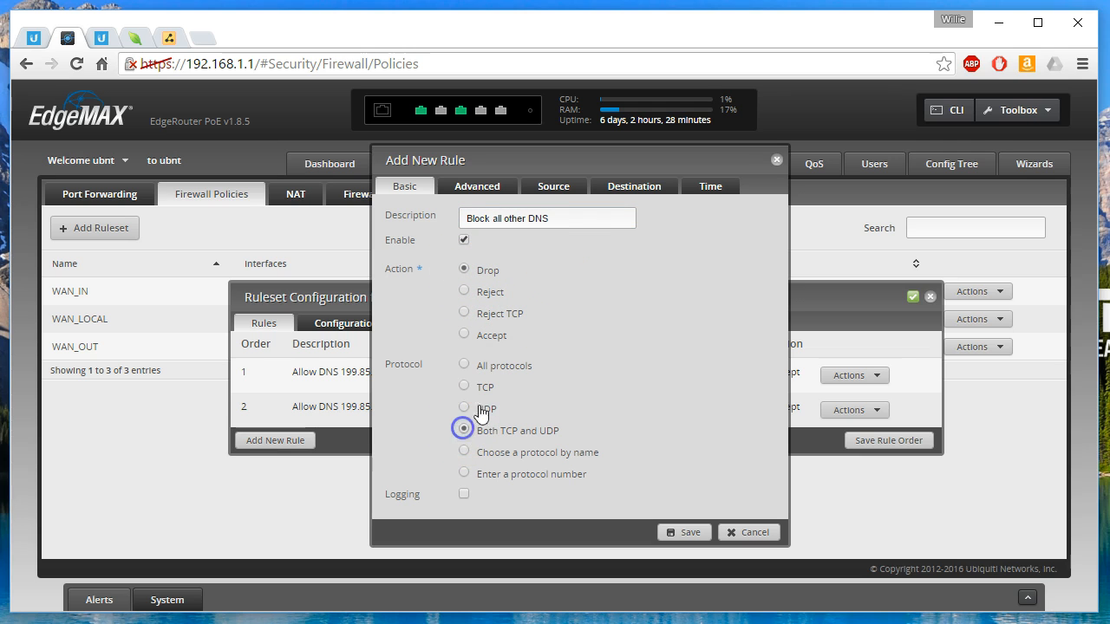
Set the blocking rule's destination port to 53, save it and the rule order, and close the WAN_OUT ruleset configuration.
{"action": "left_click", "coordinate": [628, 191]}
{"action": "left_click", "coordinate": [528, 323]}
{"action": "type", "text": "53"}
{"action": "left_click", "coordinate": [686, 452]}
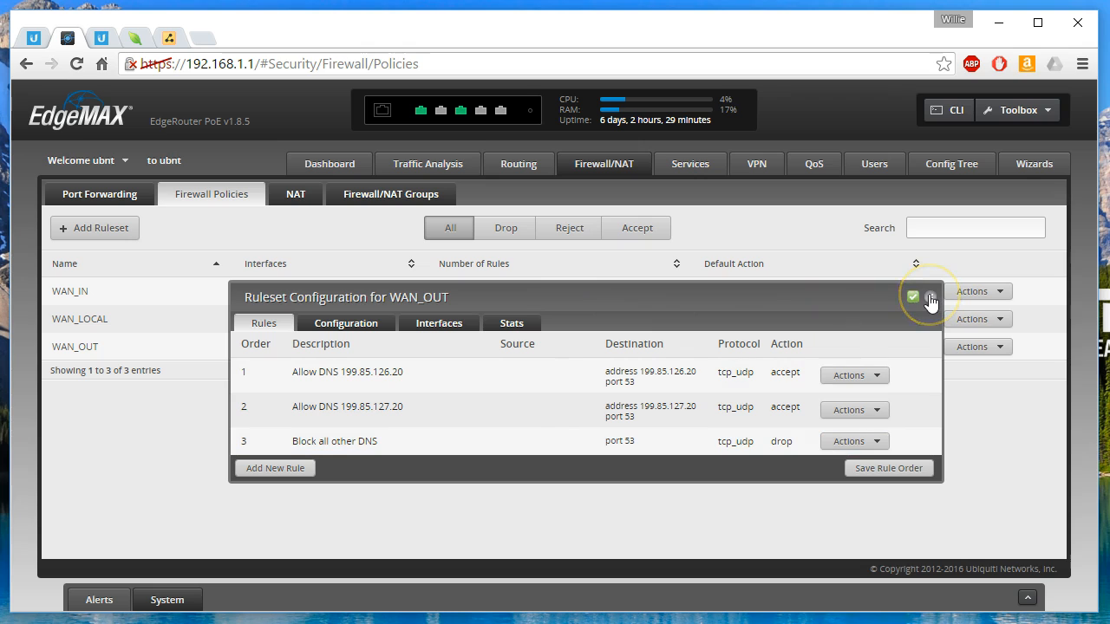
{"action": "left_click", "coordinate": [883, 473]}
{"action": "left_click", "coordinate": [932, 293]}
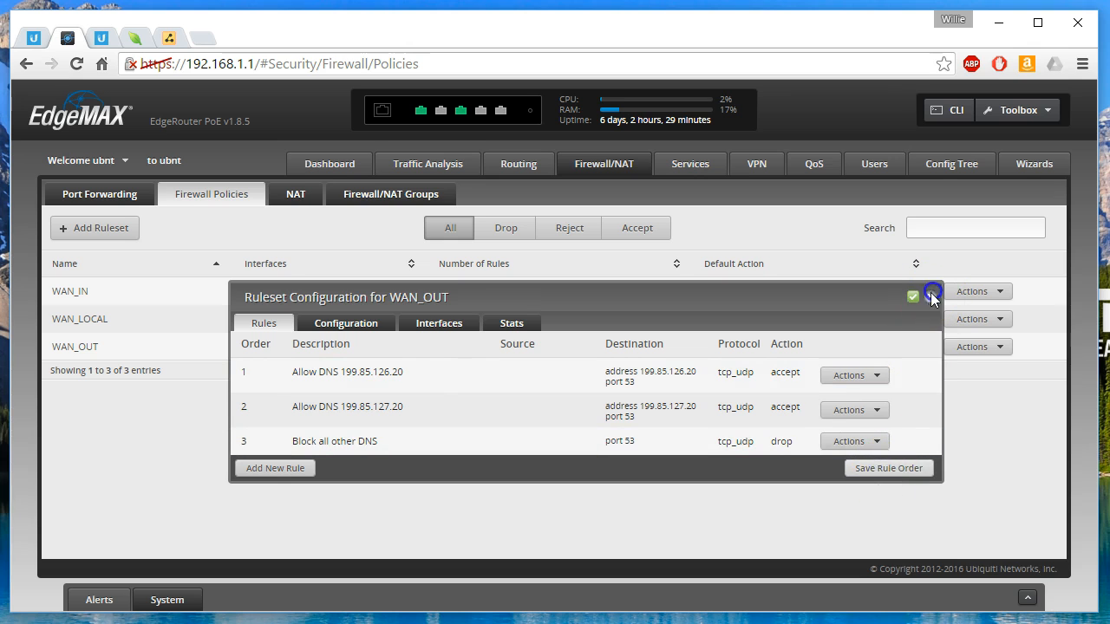
{"action": "key", "text": "alt+Tab"}
{"action": "left_click_drag", "start_coordinate": [0, 0], "coordinate": [444, 208]}
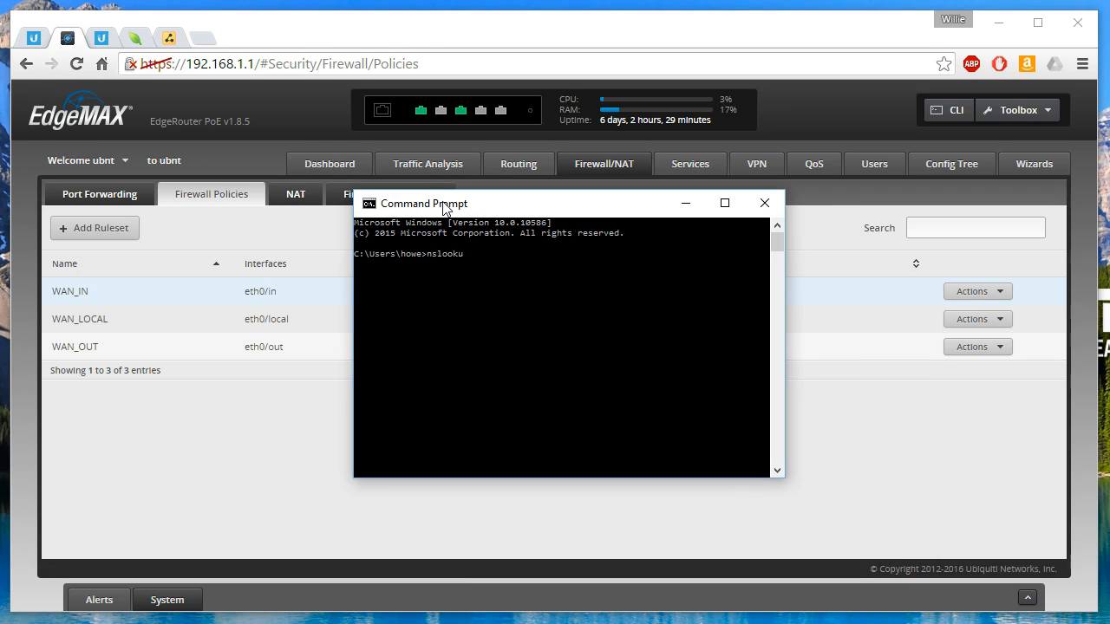
{"action": "type", "text": "nslookup www.google.com"}
{"action": "key", "text": "Return"}
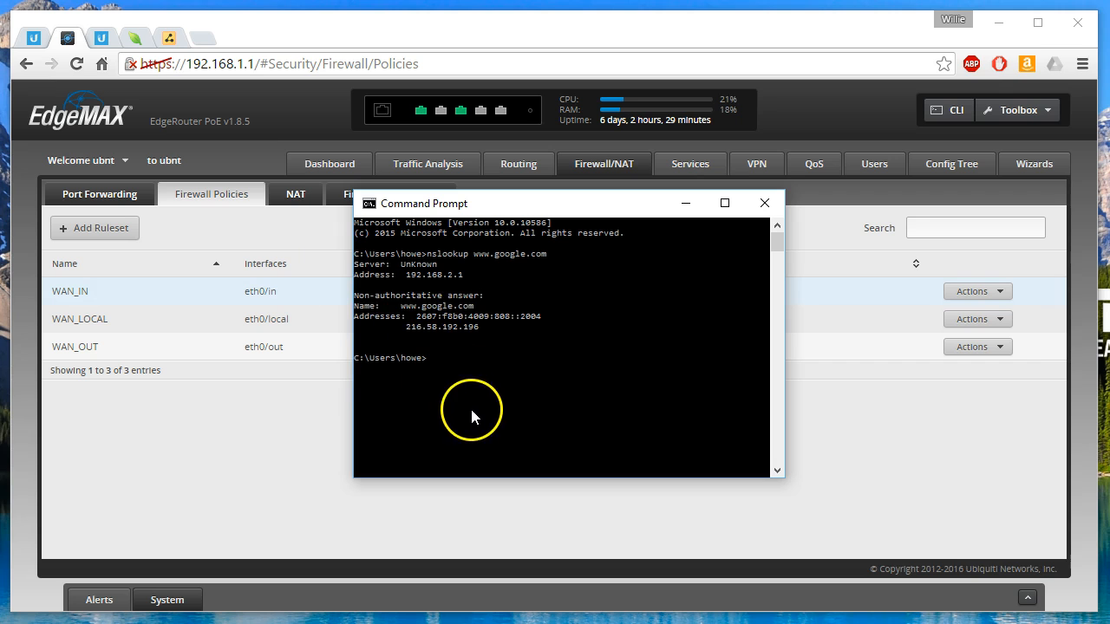
Return to the router's web interface and review its DNS forwarding settings and basic system settings.
{"action": "left_click", "coordinate": [205, 193]}
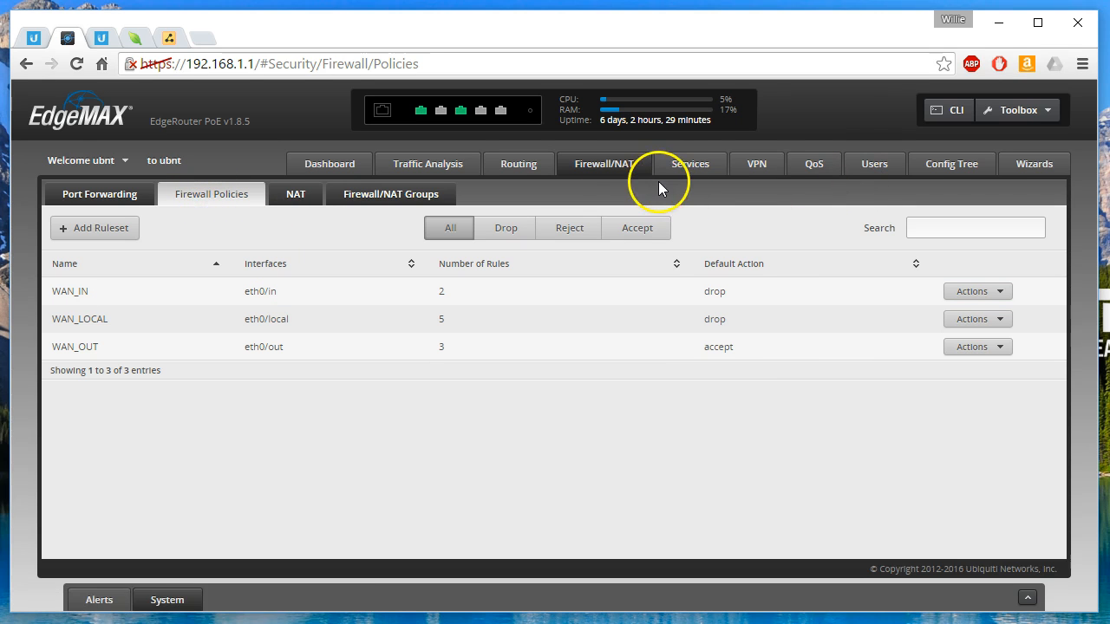
{"action": "left_click", "coordinate": [681, 171]}
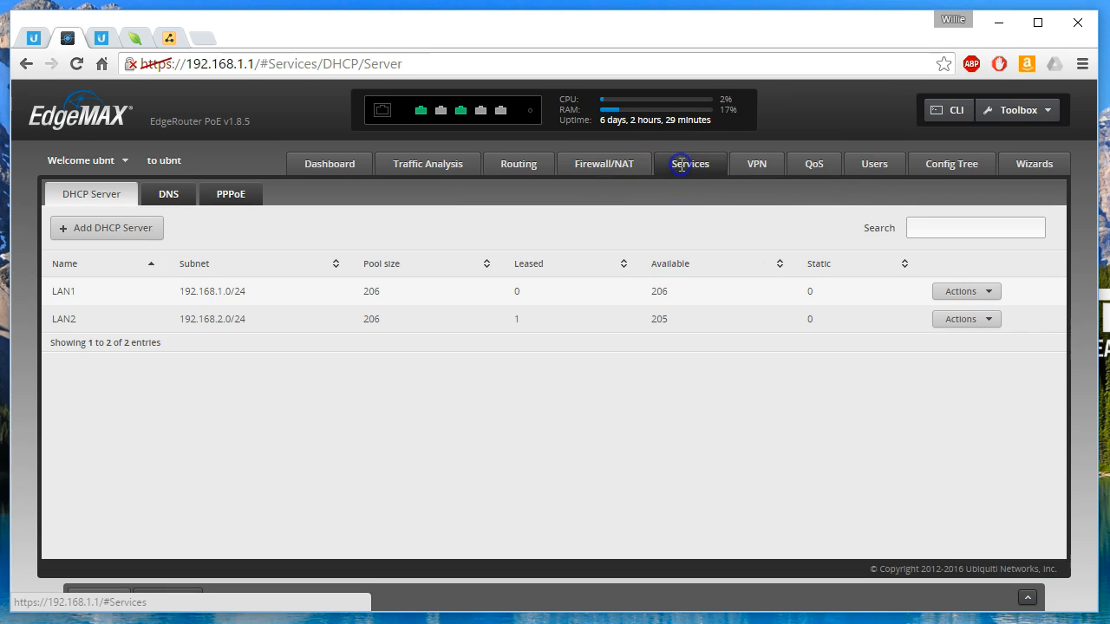
{"action": "left_click", "coordinate": [161, 193]}
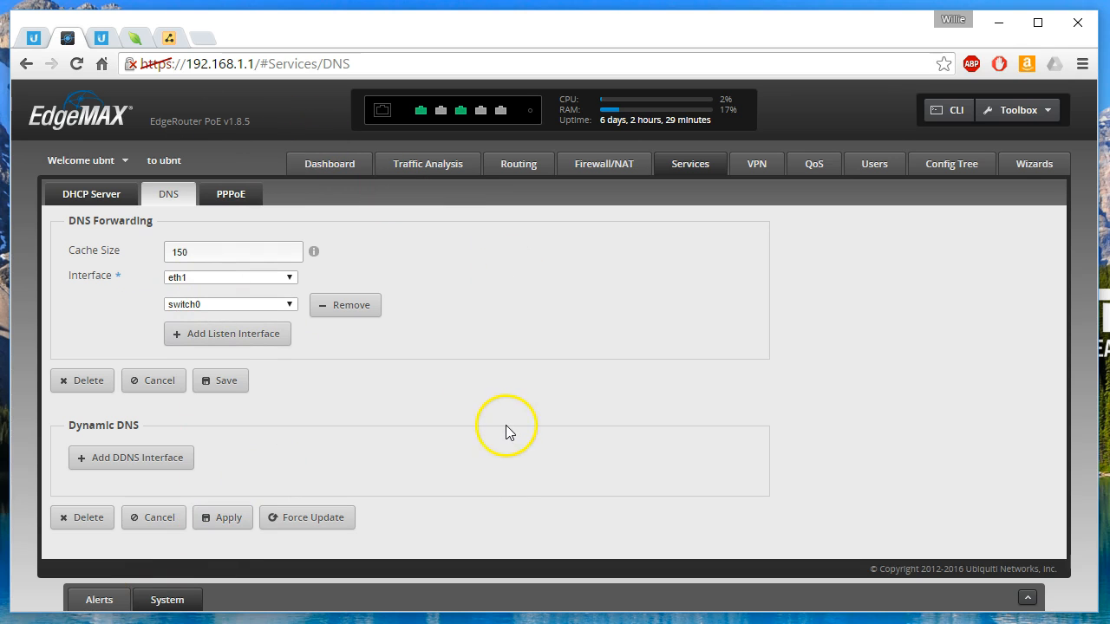
{"action": "left_click", "coordinate": [173, 603]}
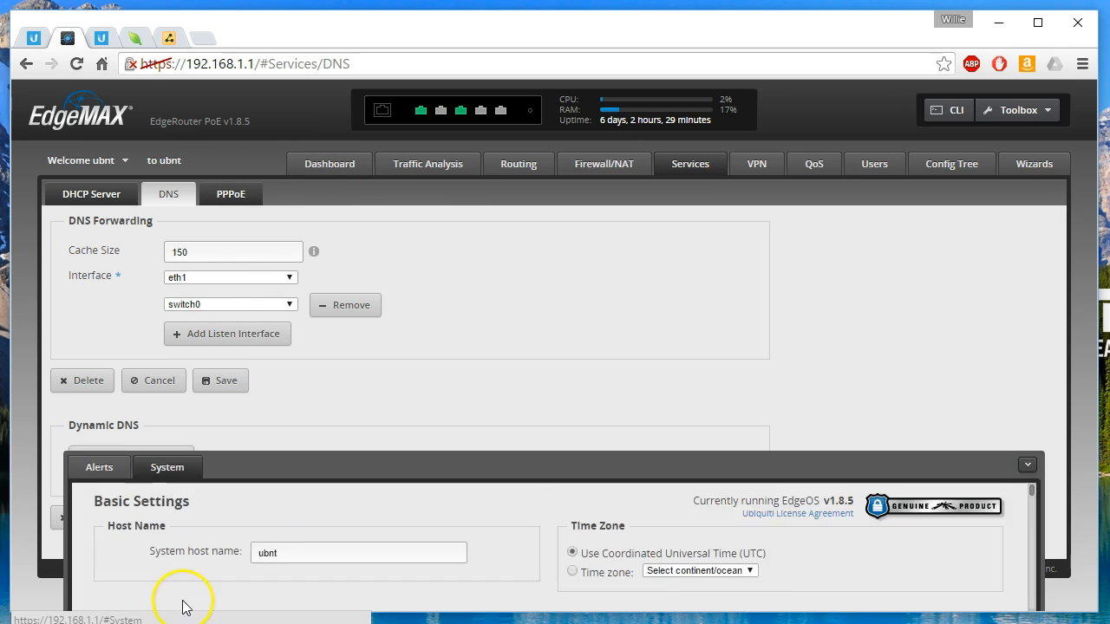
{"action": "left_click", "coordinate": [1027, 228]}
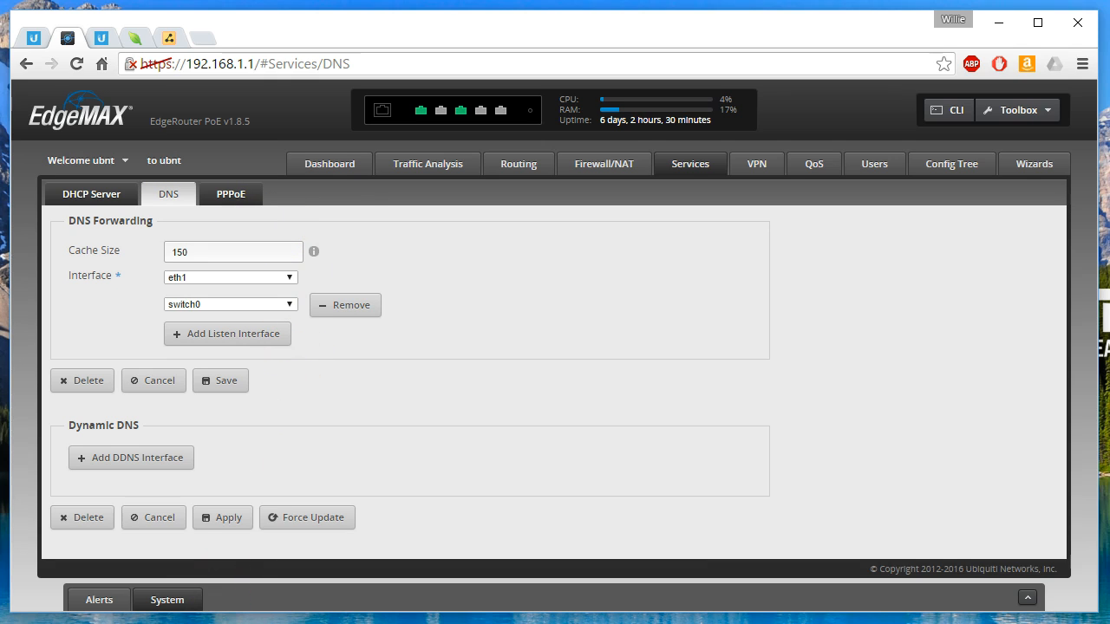
{"action": "key", "text": "alt+Tab"}
{"action": "type", "text": "nslookup"}
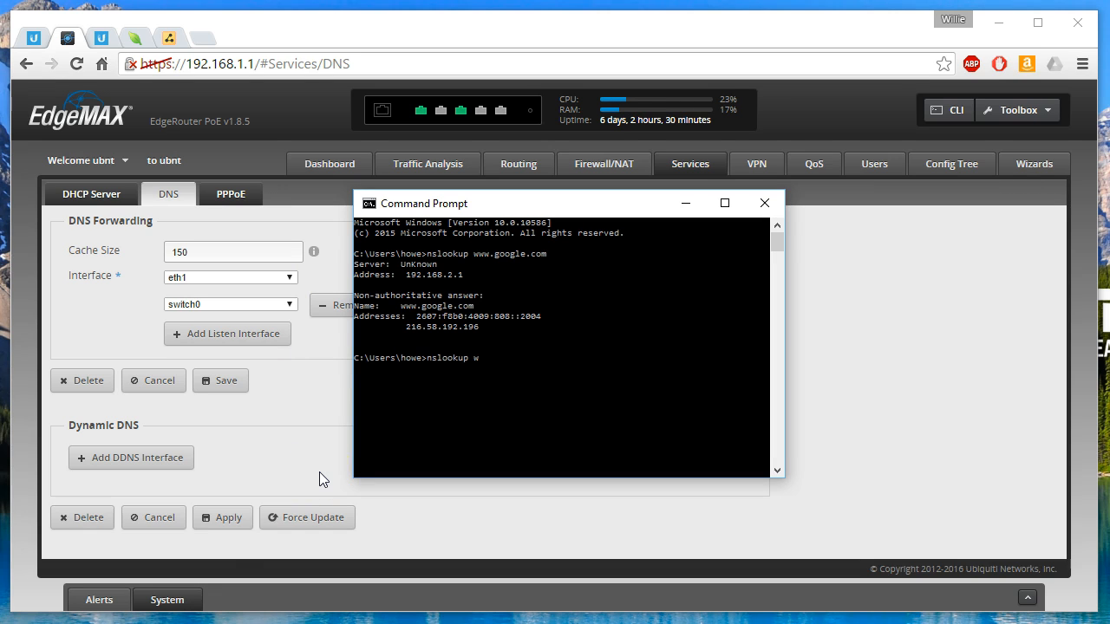
{"action": "type", "text": " www.google.com 8.8.8.8"}
{"action": "key", "text": "Return"}
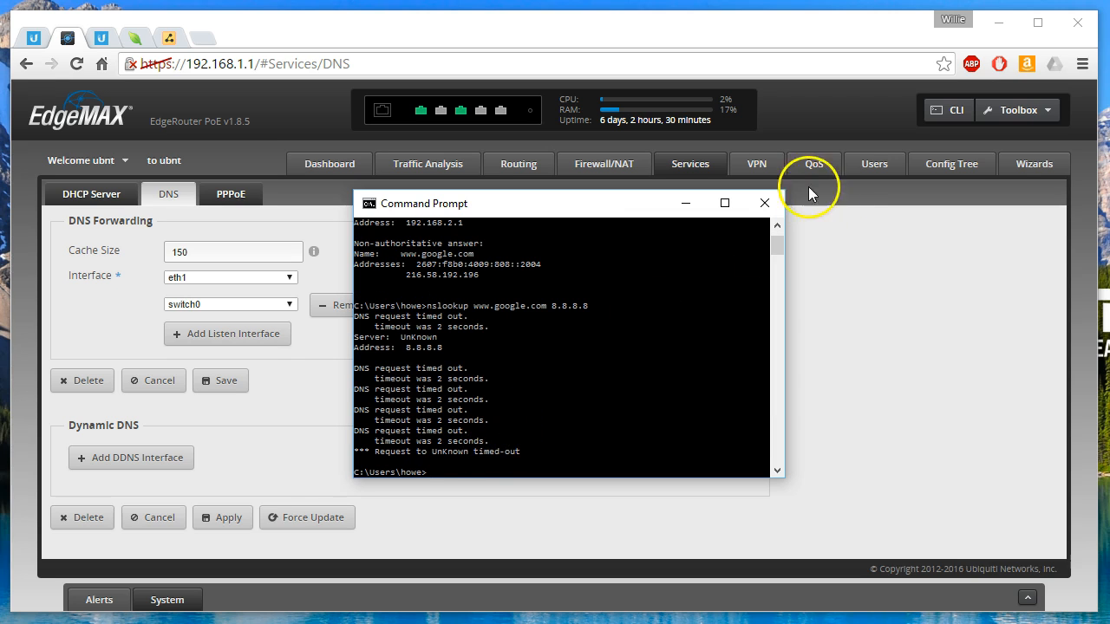
{"action": "left_click", "coordinate": [764, 202]}
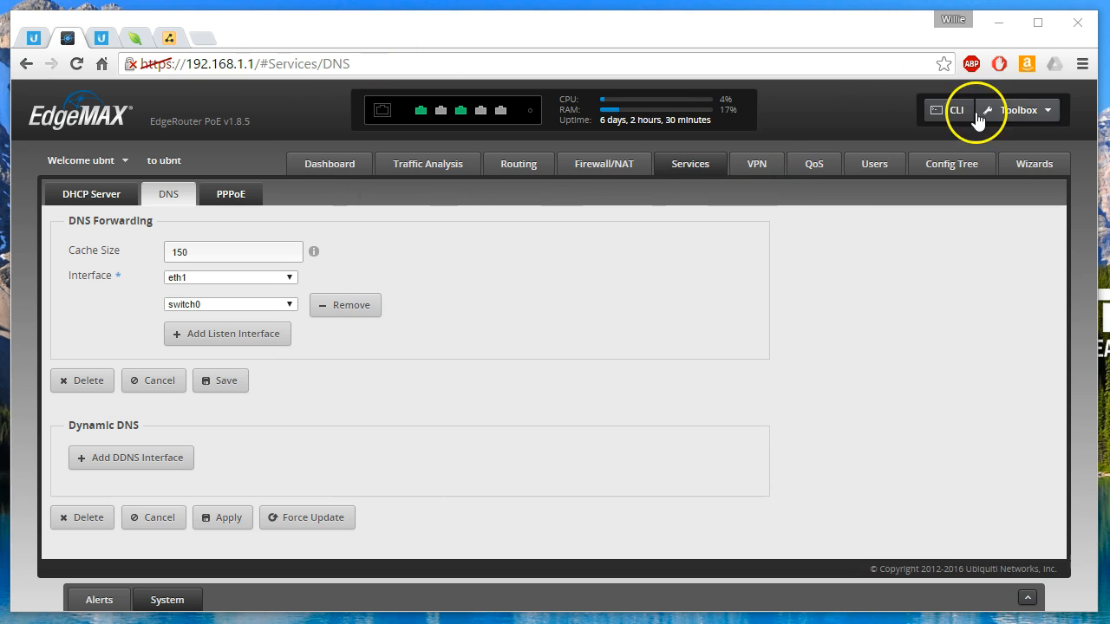
{"action": "left_click", "coordinate": [1082, 63]}
{"action": "left_click", "coordinate": [979, 138]}
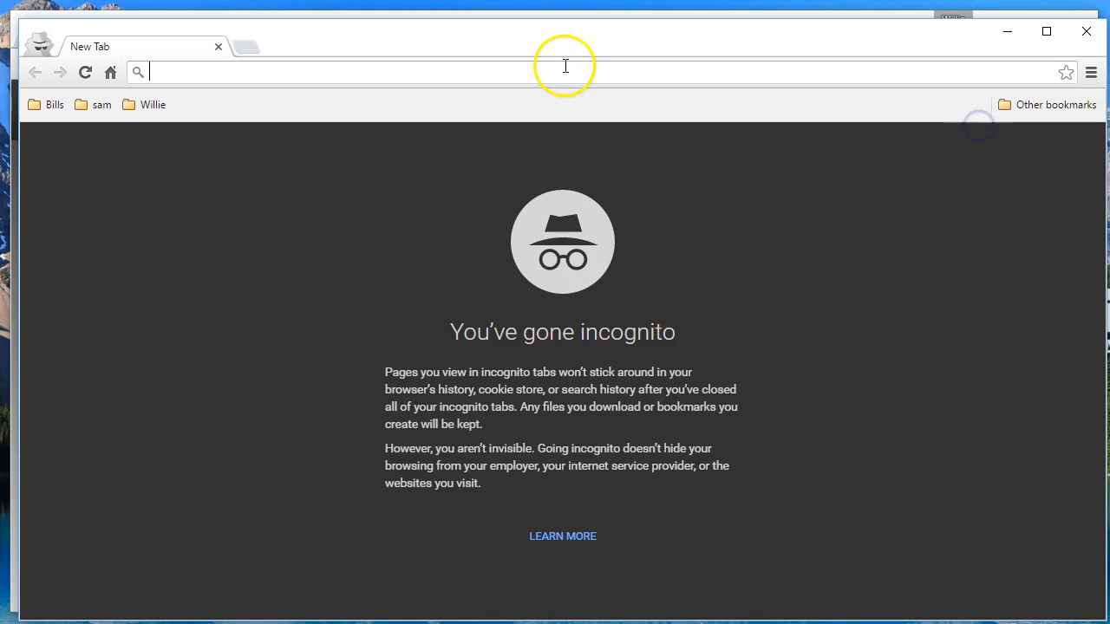
{"action": "left_click_drag", "start_coordinate": [442, 36], "coordinate": [435, 29]}
{"action": "left_click", "coordinate": [400, 57]}
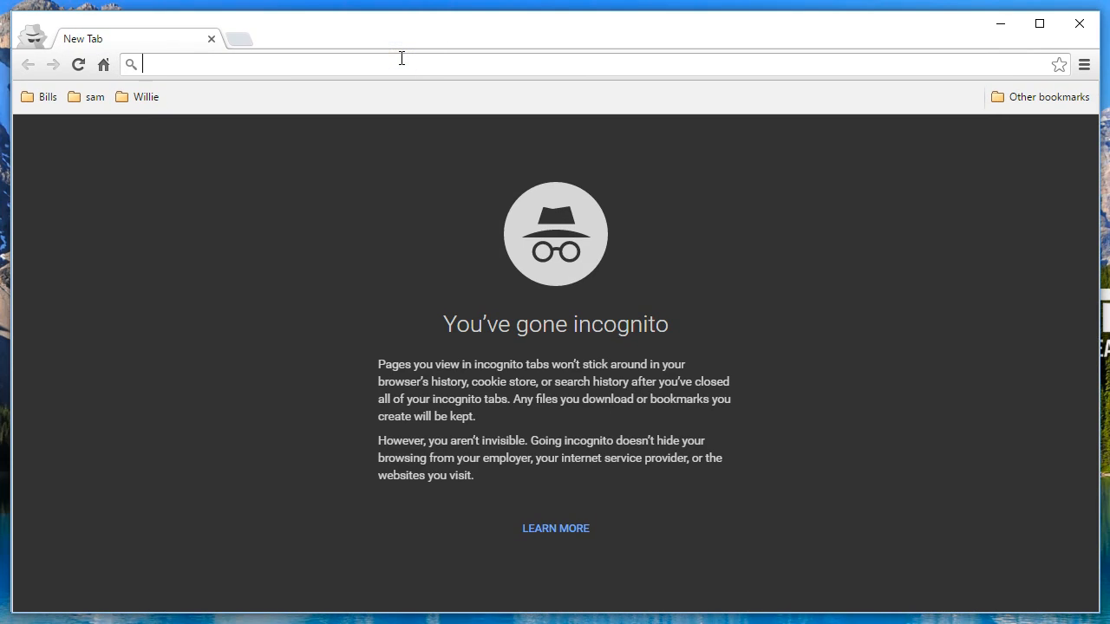
{"action": "type", "text": "www.playboy.com"}
{"action": "key", "text": "Return"}
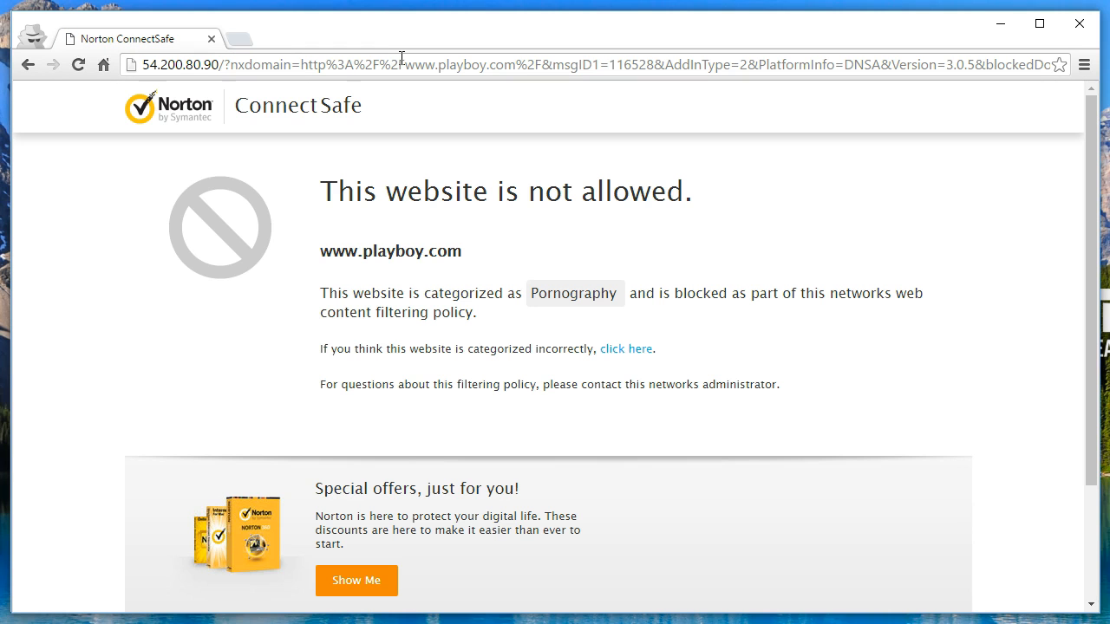
{"action": "left_click", "coordinate": [287, 65]}
{"action": "type", "text": "www.pornhub.com"}
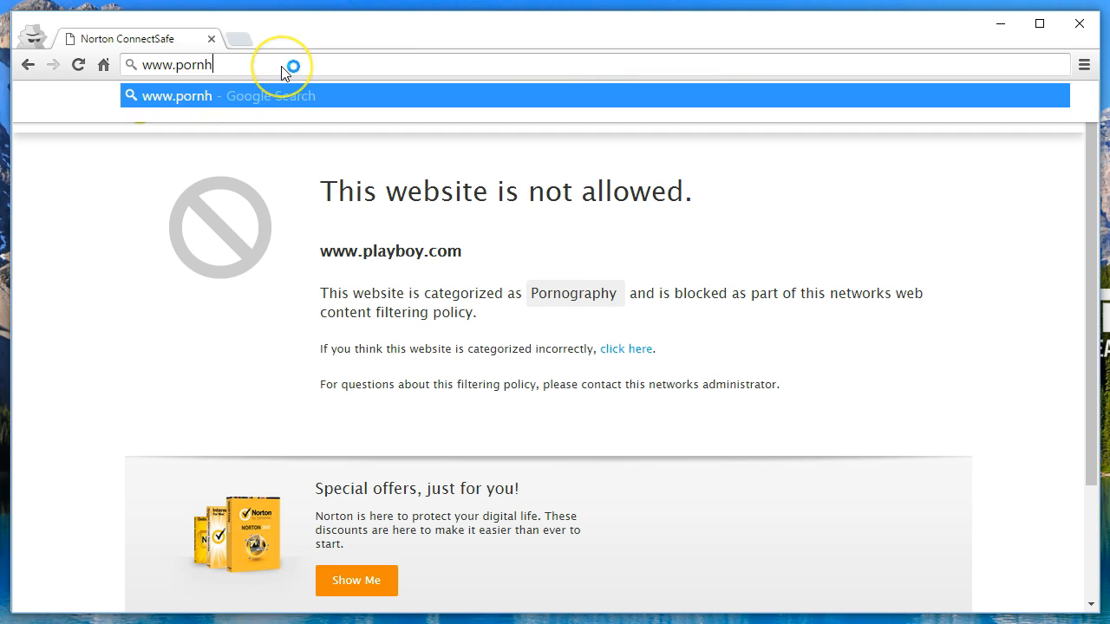
{"action": "key", "text": "Return"}
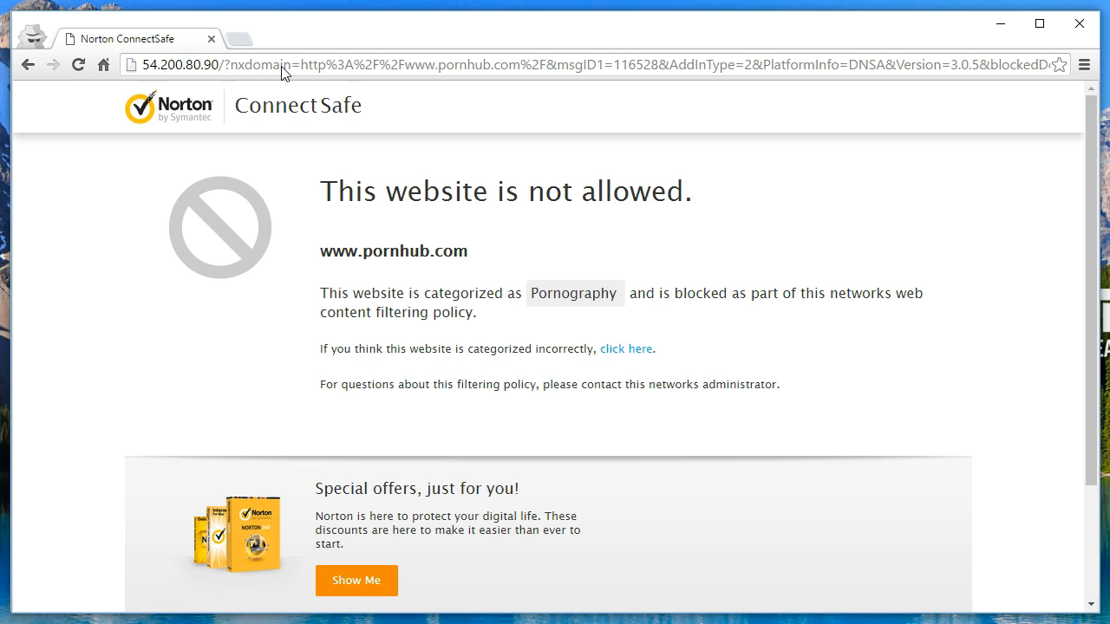
{"action": "left_click", "coordinate": [281, 66]}
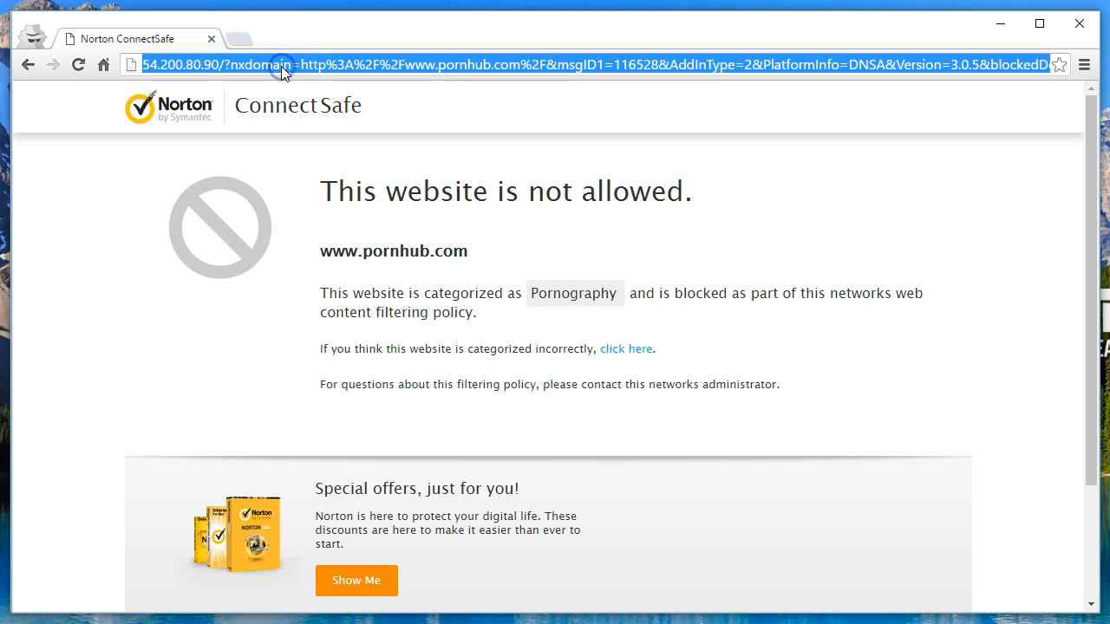
{"action": "type", "text": "www.red"}
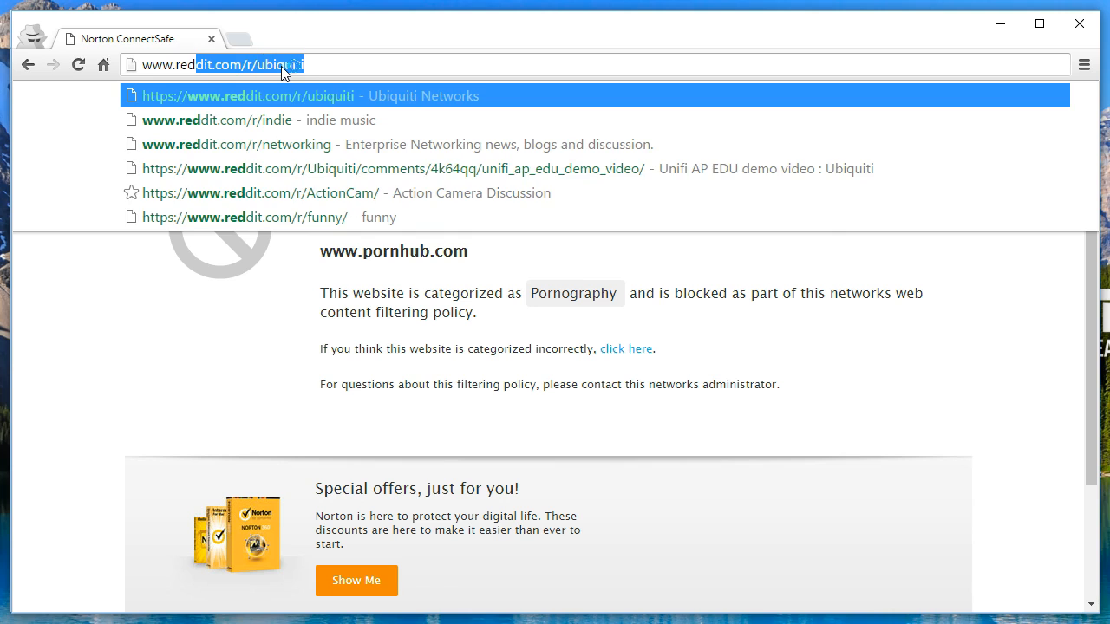
{"action": "type", "text": "tube.com"}
{"action": "key", "text": "Return"}
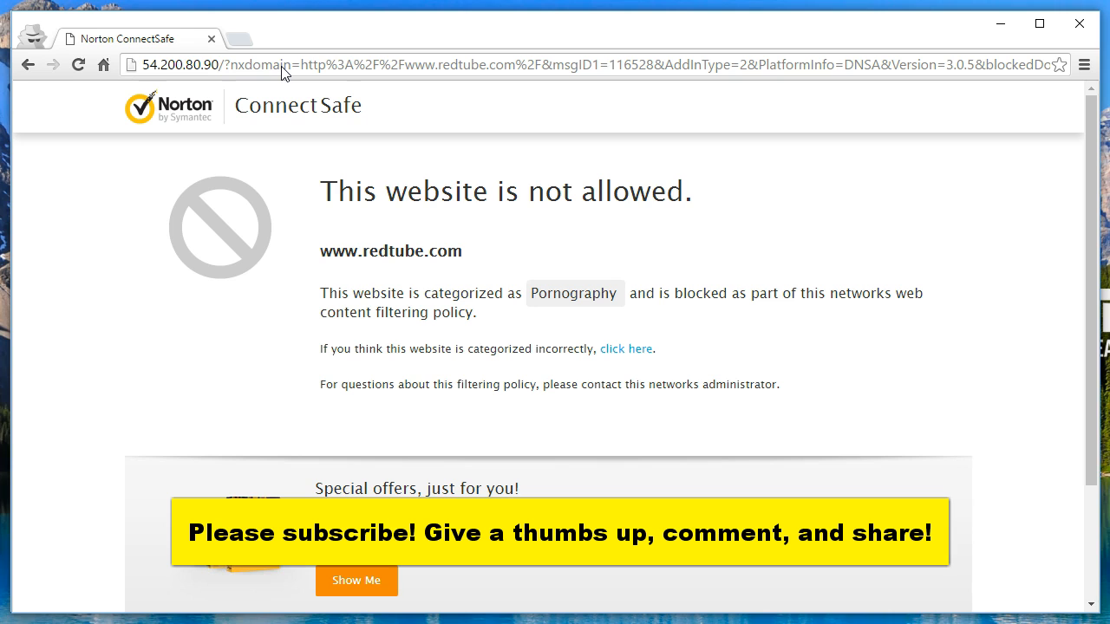
{"action": "left_click", "coordinate": [247, 404]}
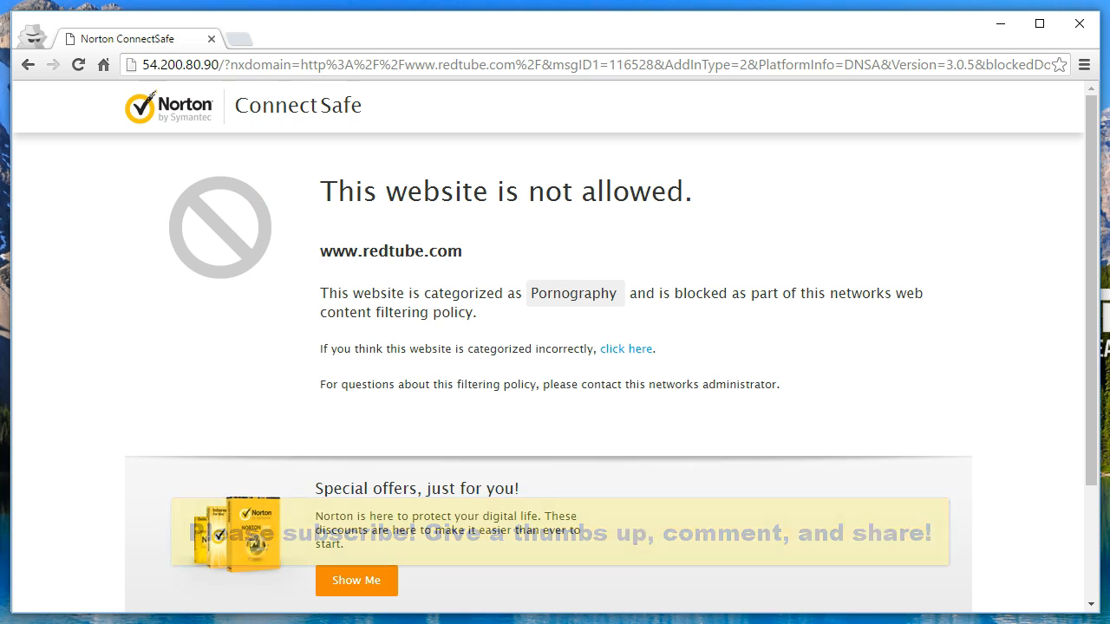